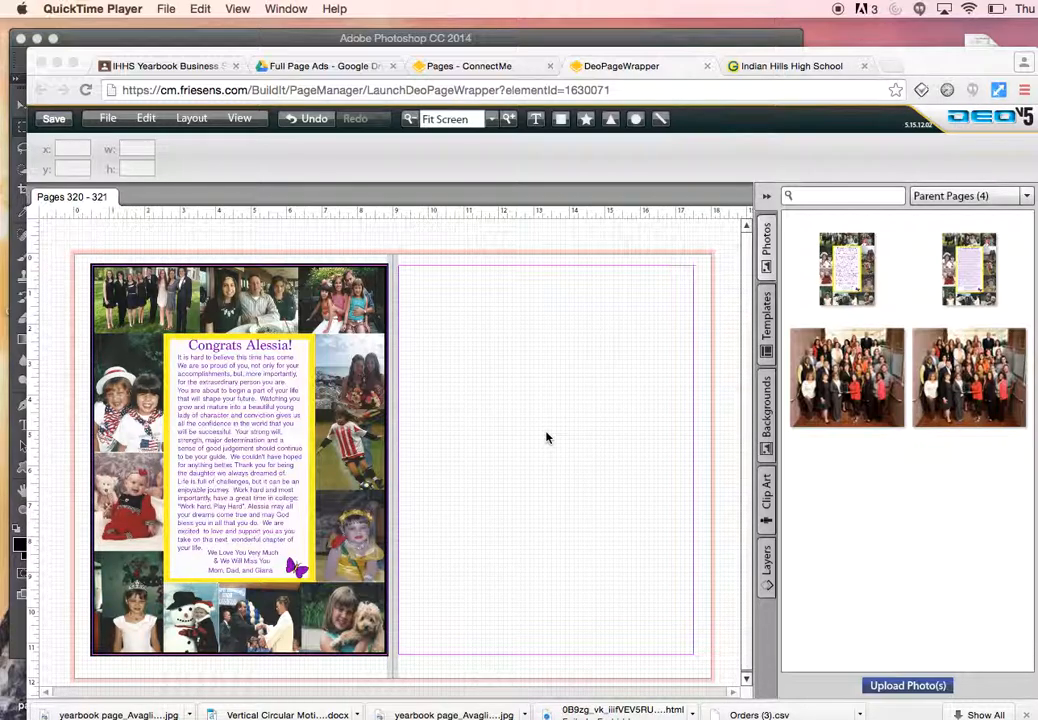
Try to add Practice 1.jpg from the Desktop to the Parent Pages upload list, and close the upload window.
left_click(905, 687)
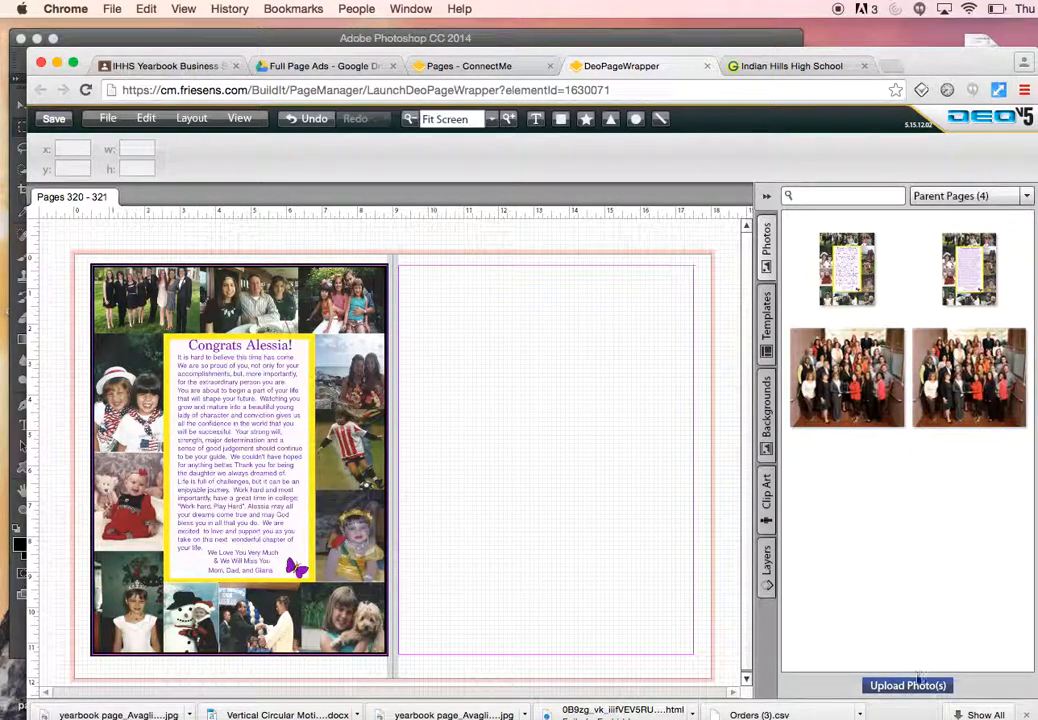
left_click(907, 686)
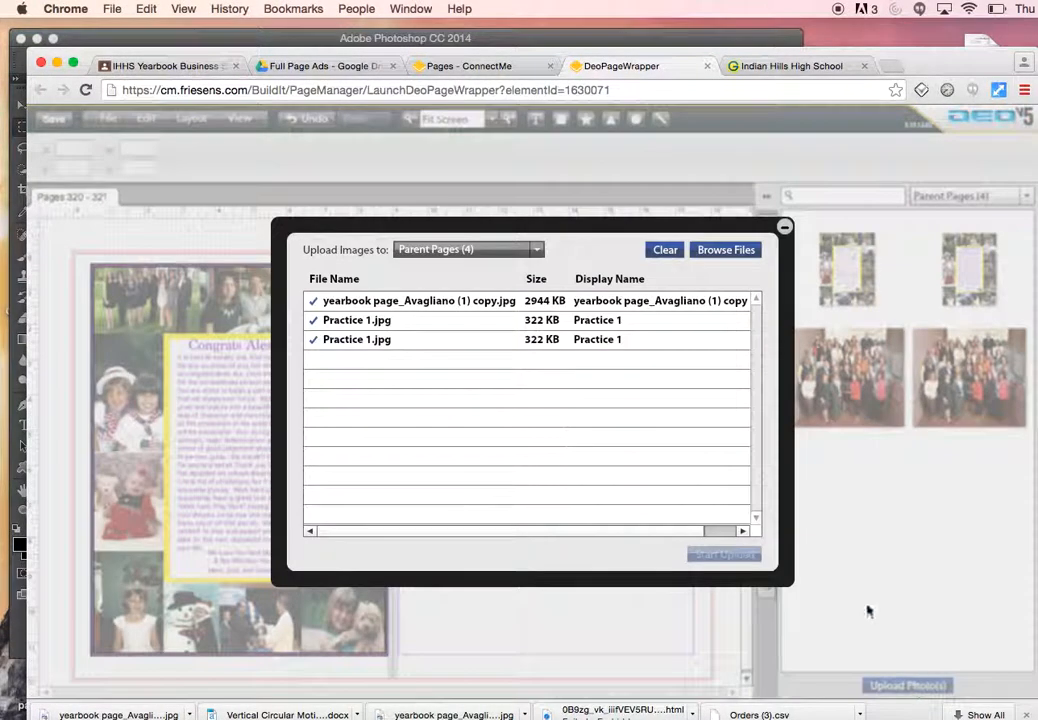
left_click(510, 250)
left_click(513, 274)
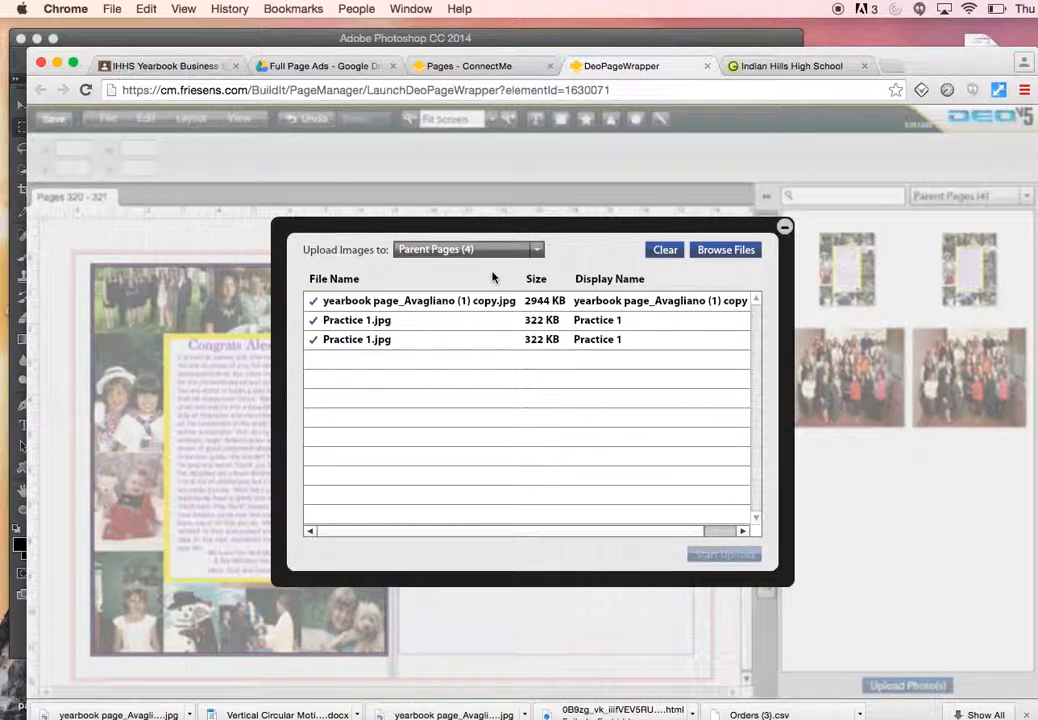
left_click(712, 250)
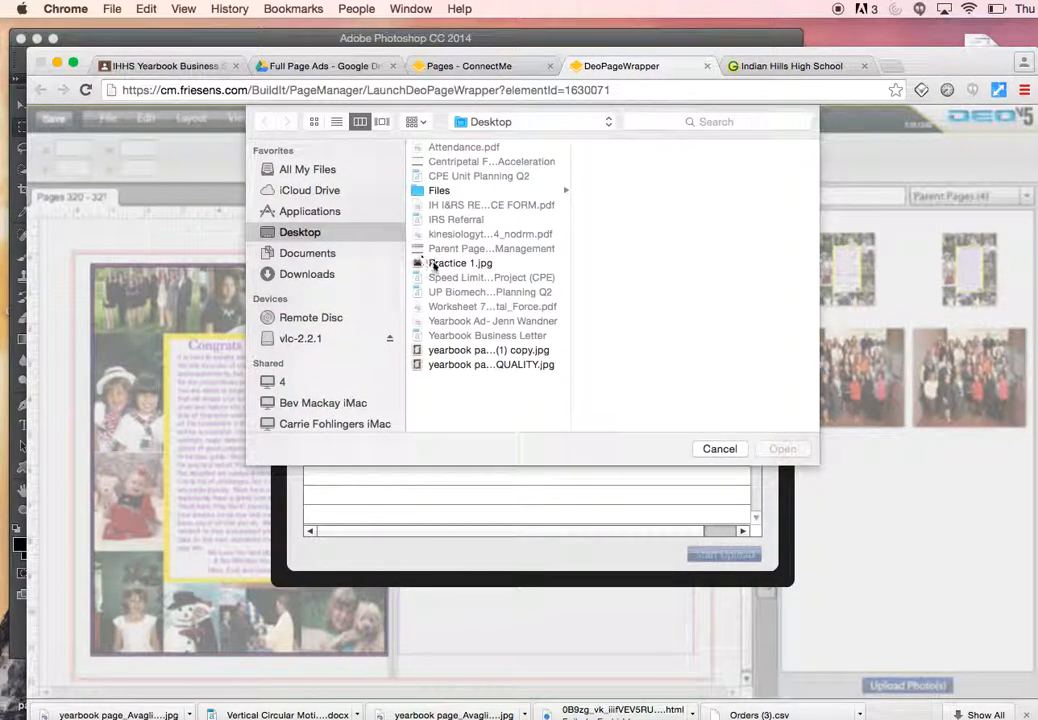
left_click(445, 263)
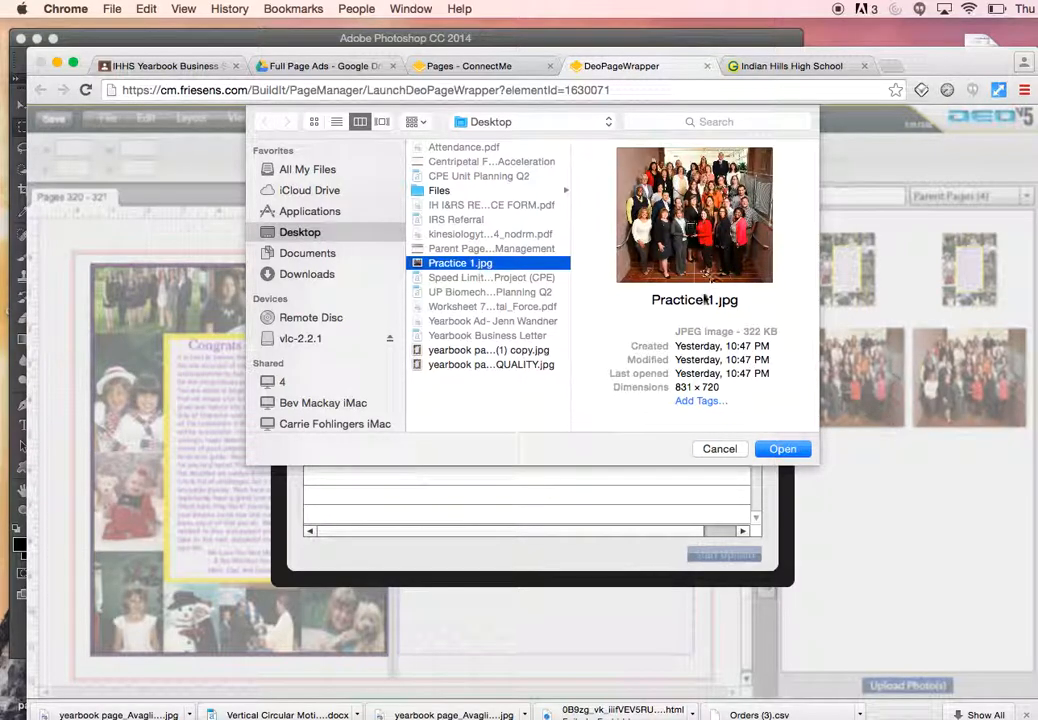
left_click(767, 448)
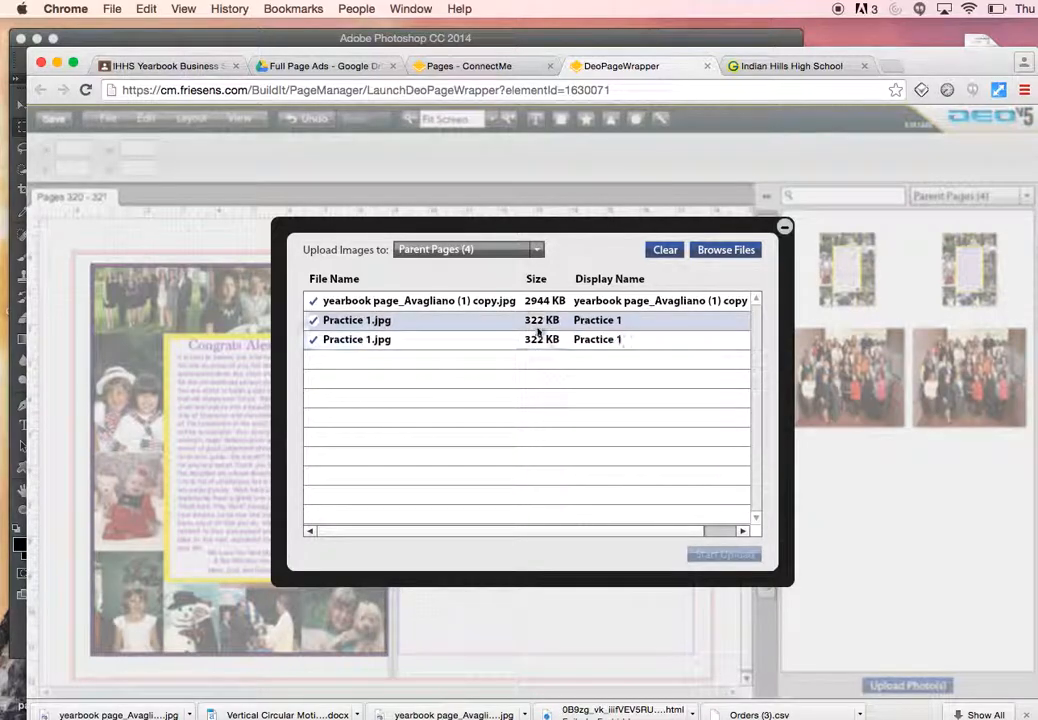
left_click(785, 229)
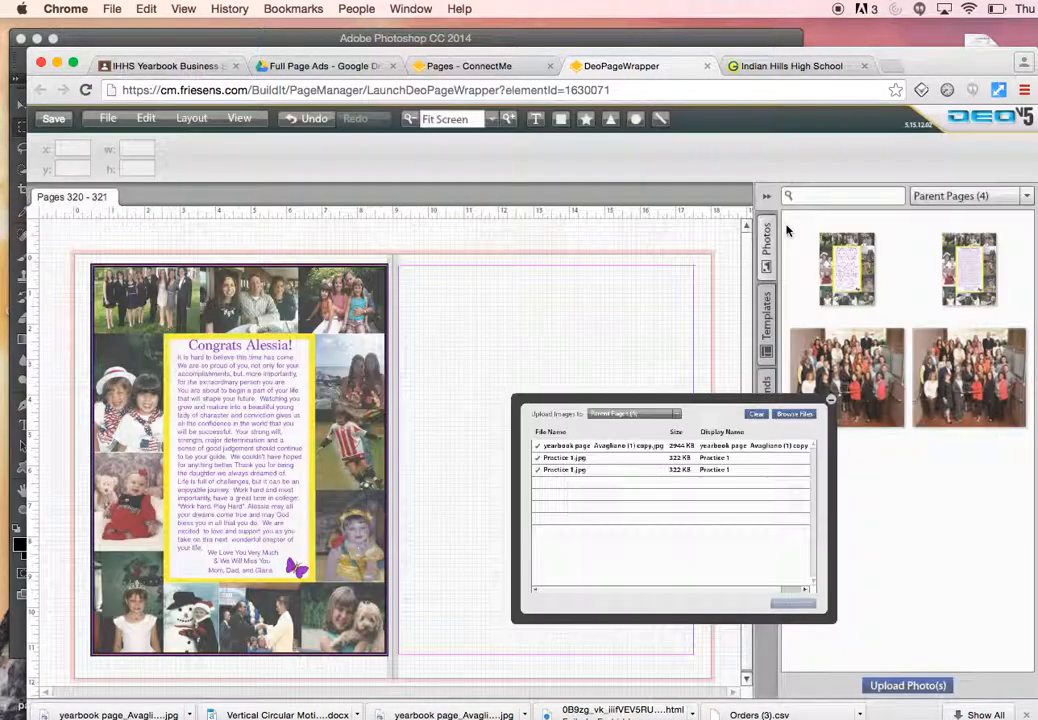
Place the group photo near the upper inner corner of the blank page and resize it to about 2.67 by 2.31.
mouse_move(845, 370)
mouse_move(955, 425)
left_click(960, 417)
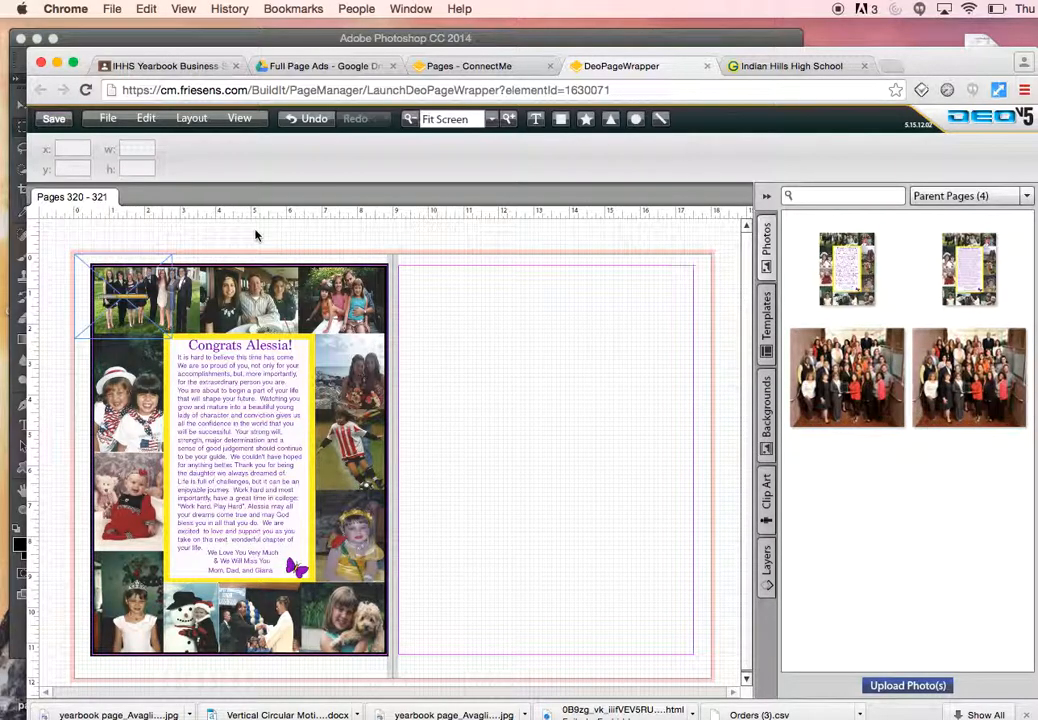
left_click_drag(455, 312, 459, 307)
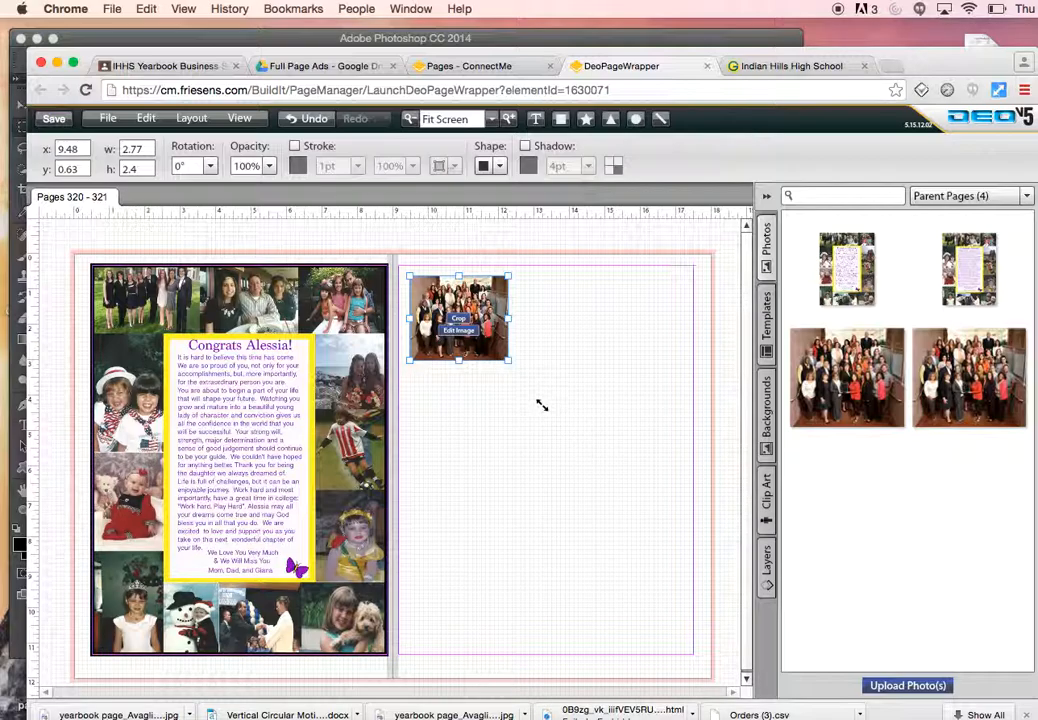
mouse_move(508, 358)
left_mouse_down()
mouse_move(445, 308)
mouse_move(506, 357)
left_mouse_up()
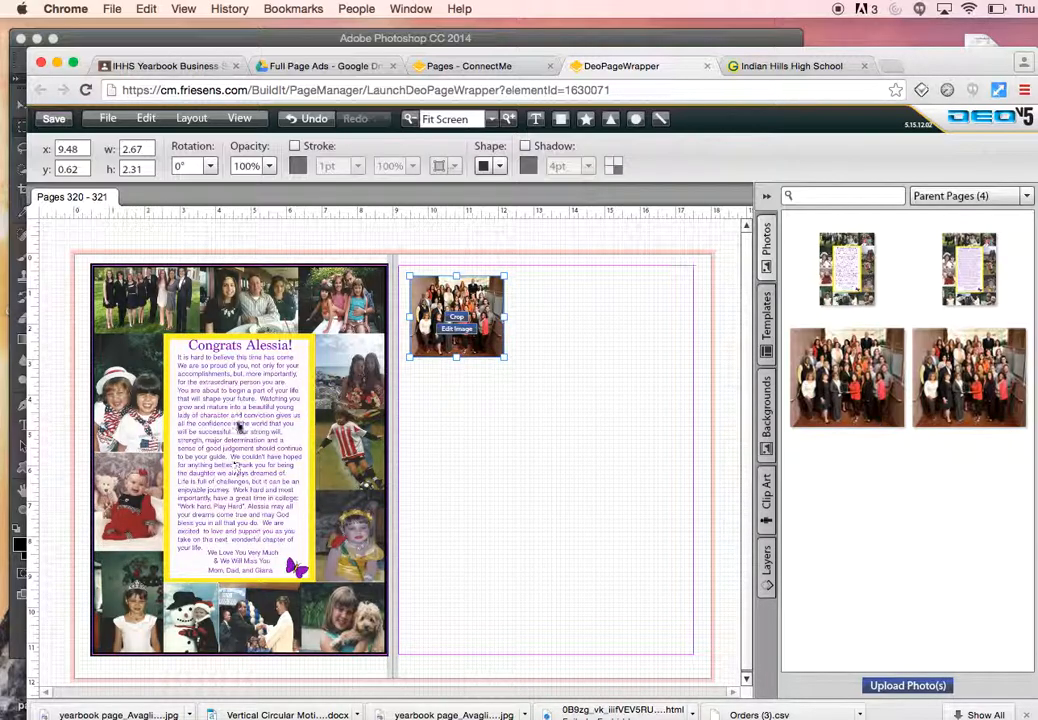
Move the group photo to the middle of the blank page and delete it.
left_click_drag(447, 293, 533, 412)
left_click(645, 490)
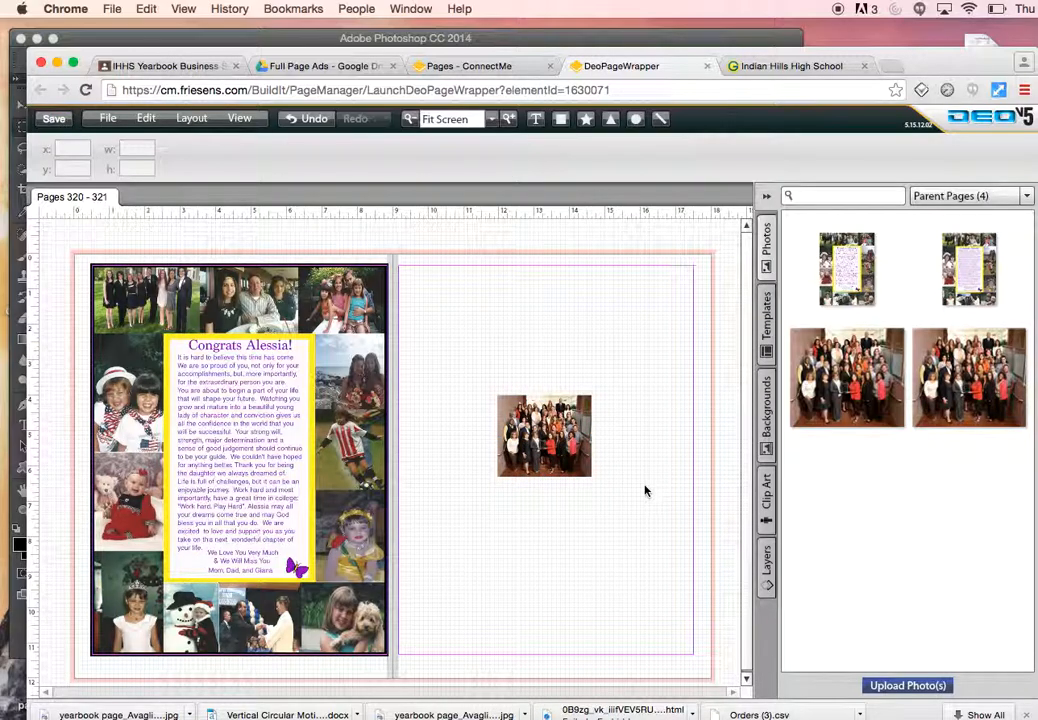
left_click(545, 435)
key("Delete")
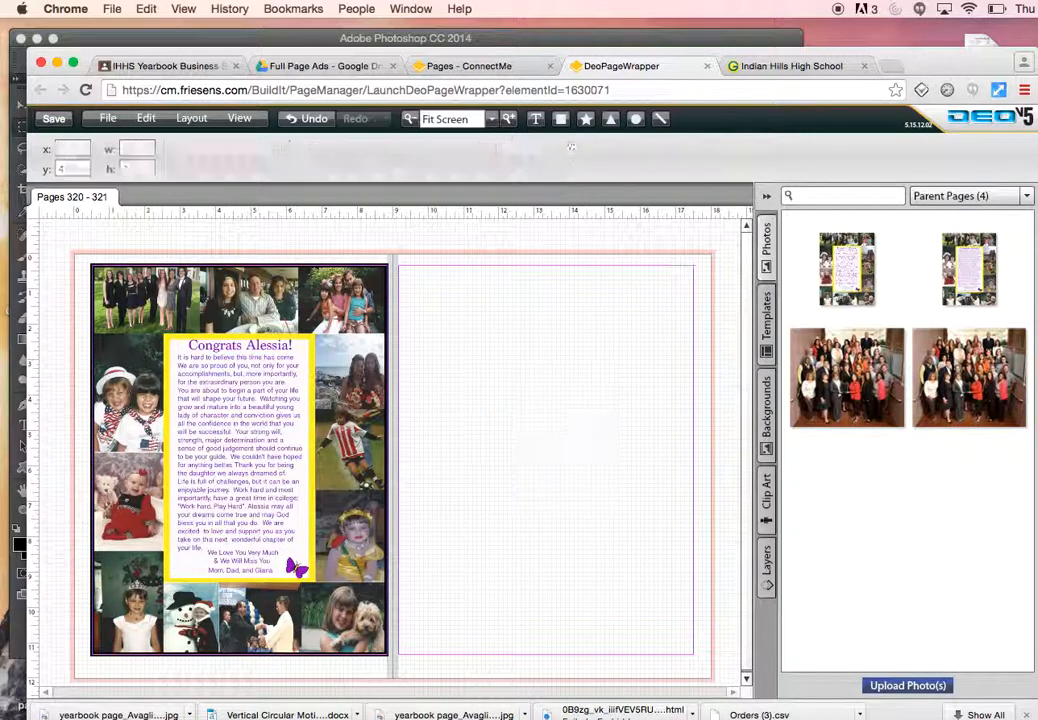
Switch to Photoshop, close the open image, and reopen Practice 1.jpg from the Desktop.
left_click(460, 40)
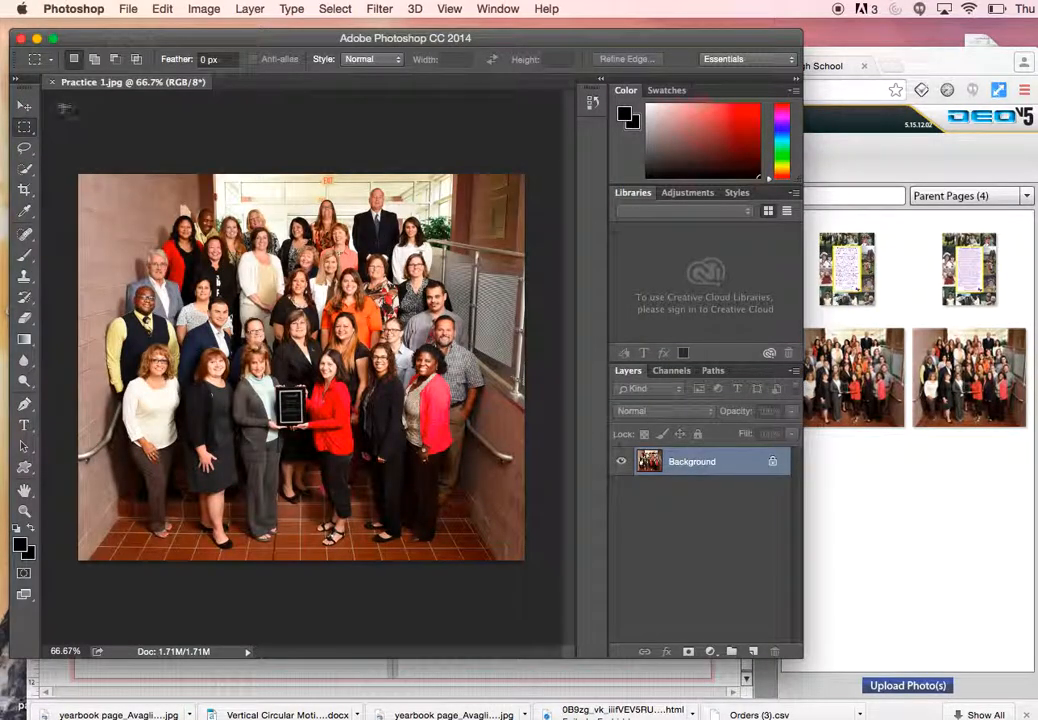
left_click(51, 82)
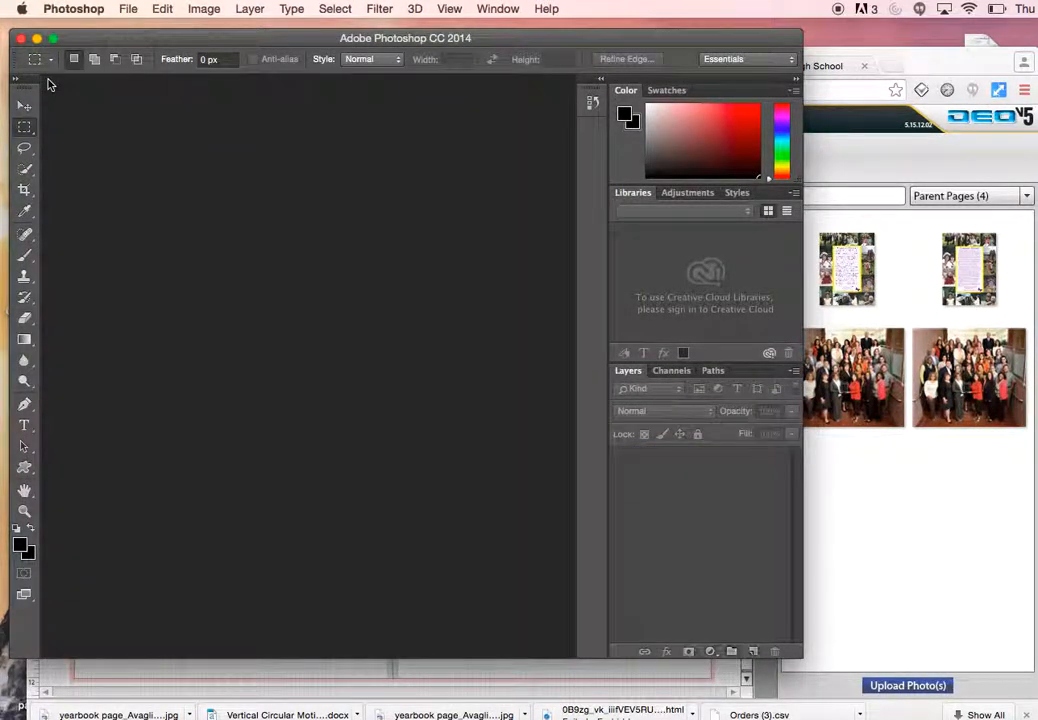
left_click(128, 9)
left_click(141, 45)
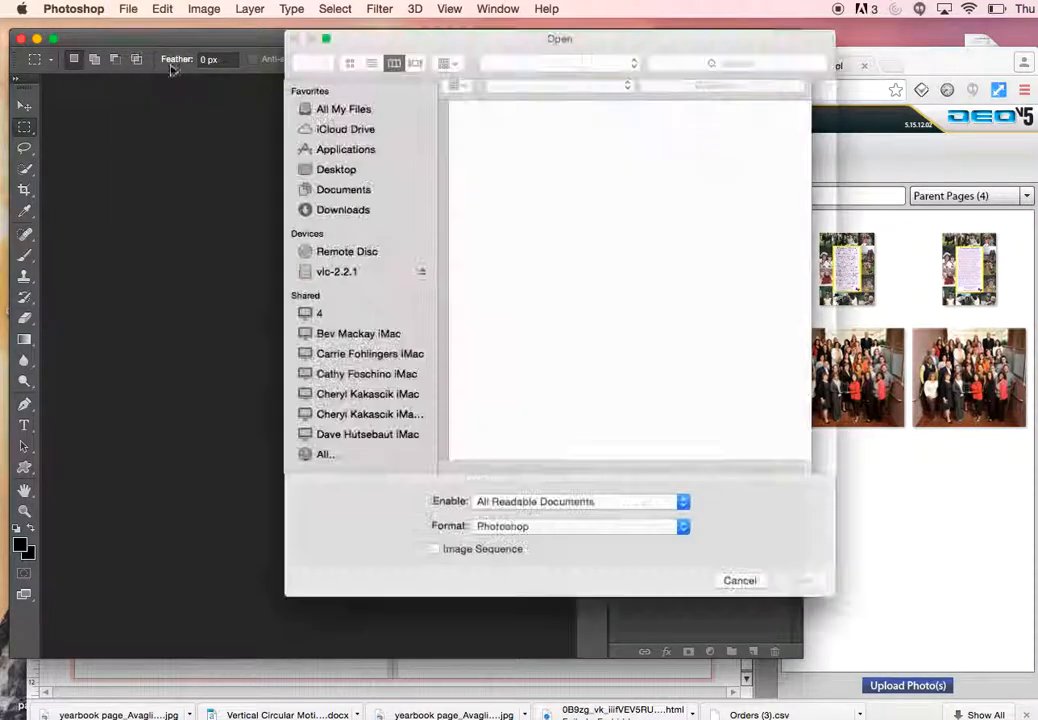
left_click(484, 195)
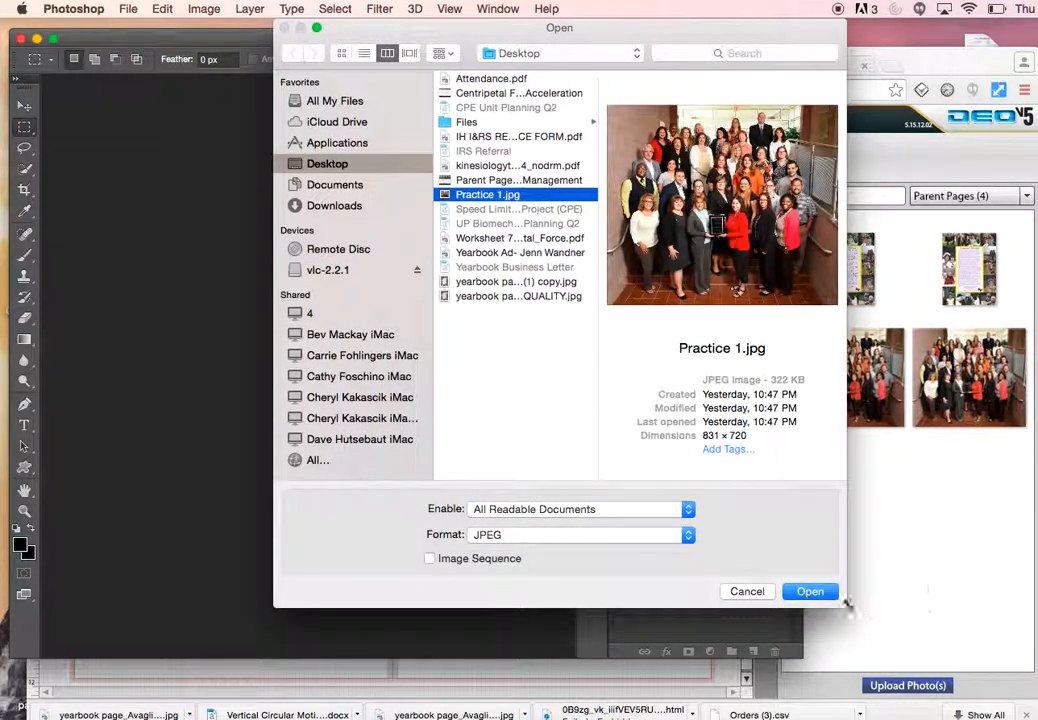
left_click(810, 592)
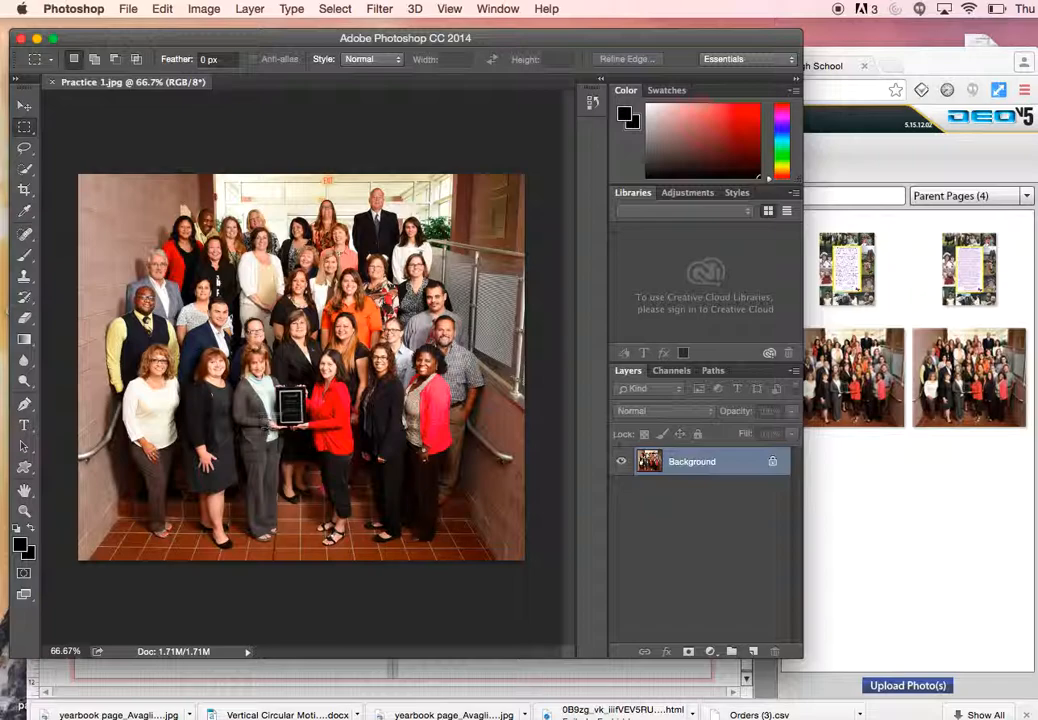
Set the photo's resolution to 300 pixels per inch in Image Size, keeping automatic resampling on.
left_click(202, 9)
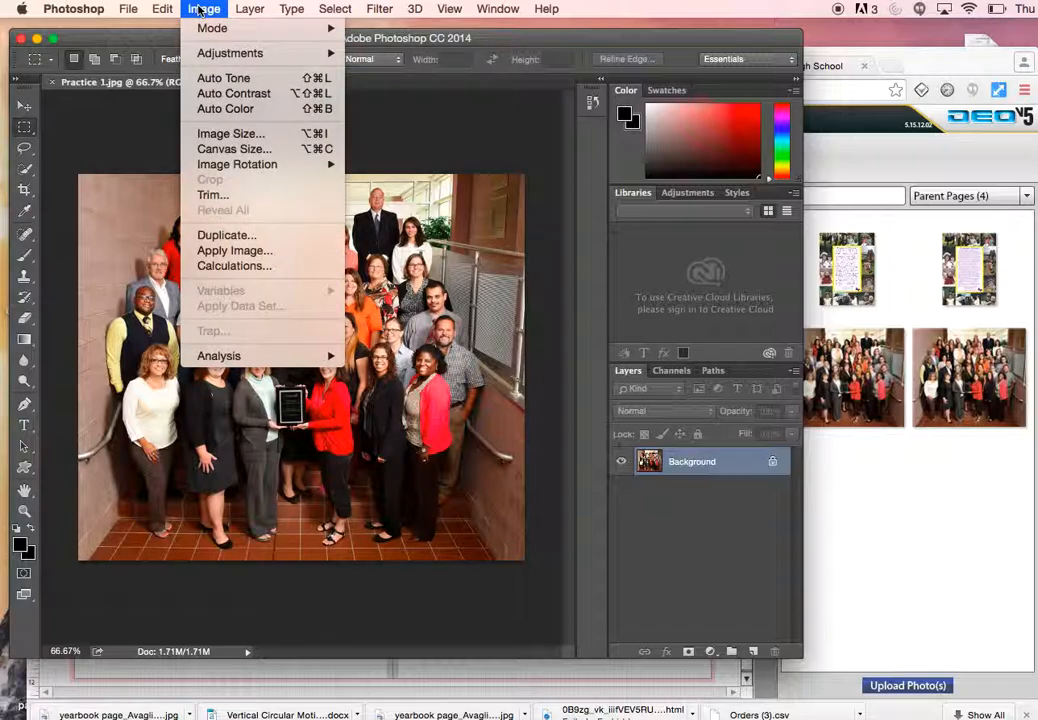
left_click(229, 134)
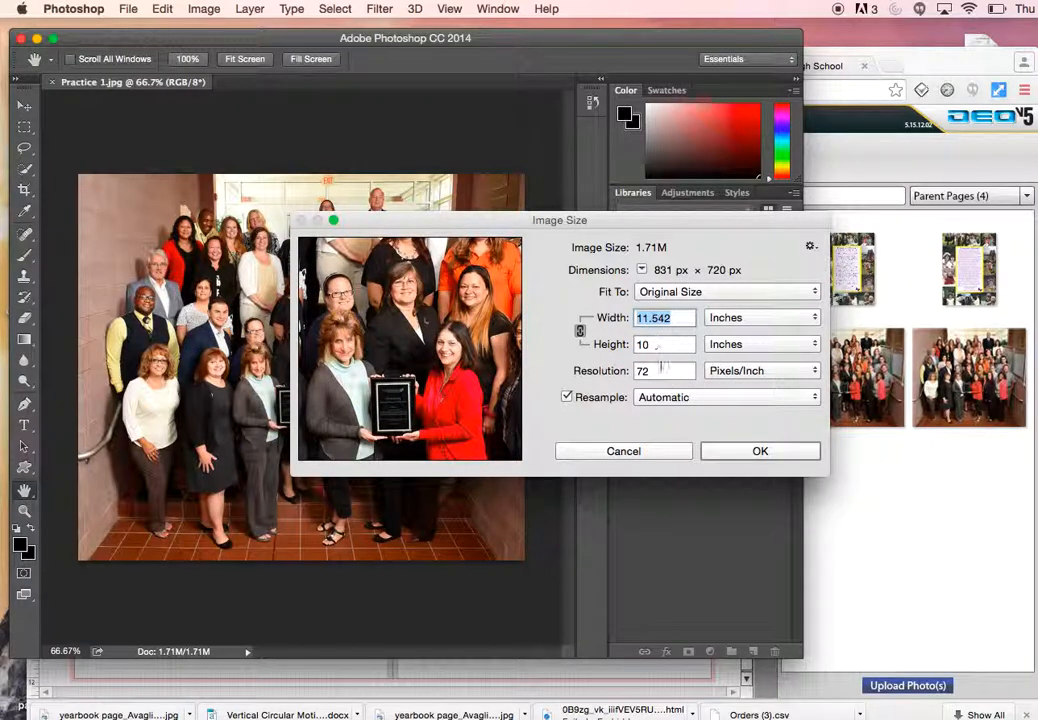
left_click_drag(664, 370, 635, 370)
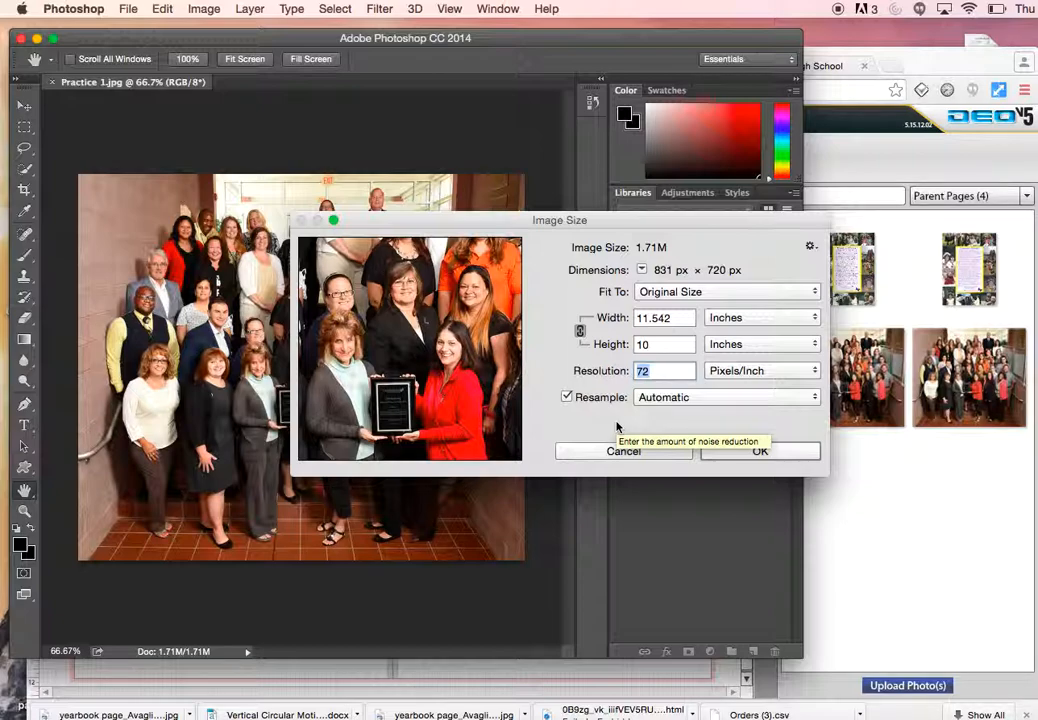
type("300")
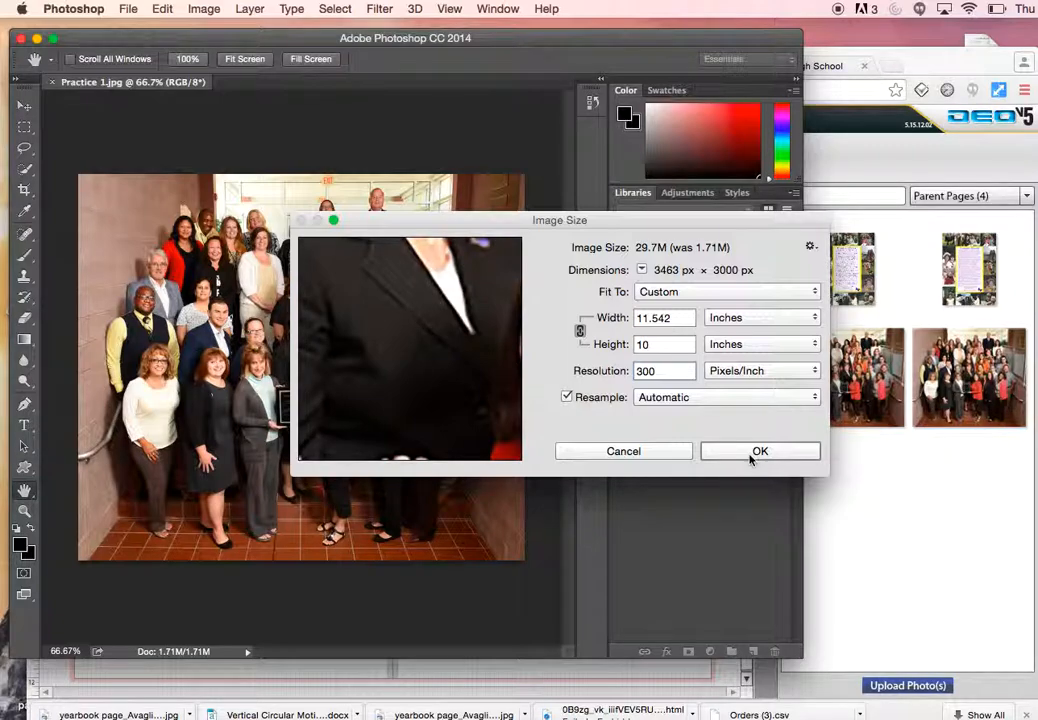
left_click(751, 454)
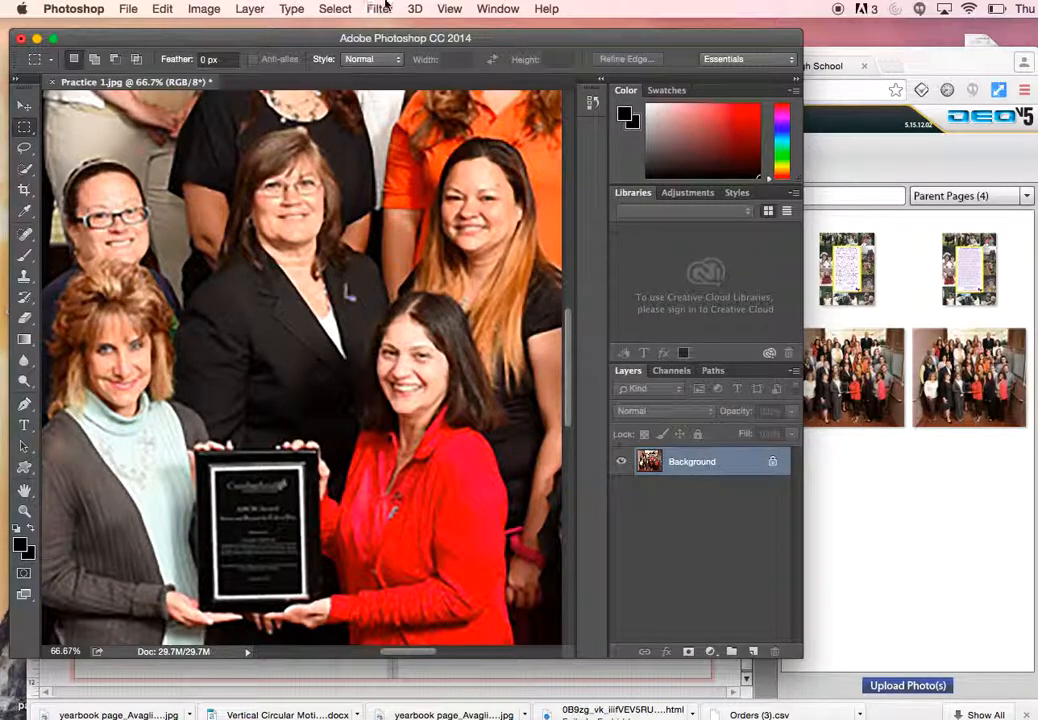
Save the image to the Desktop as a JPEG named Practice 1 (High Resolution).jpg at maximum quality 10.
left_click(450, 8)
left_click(478, 160)
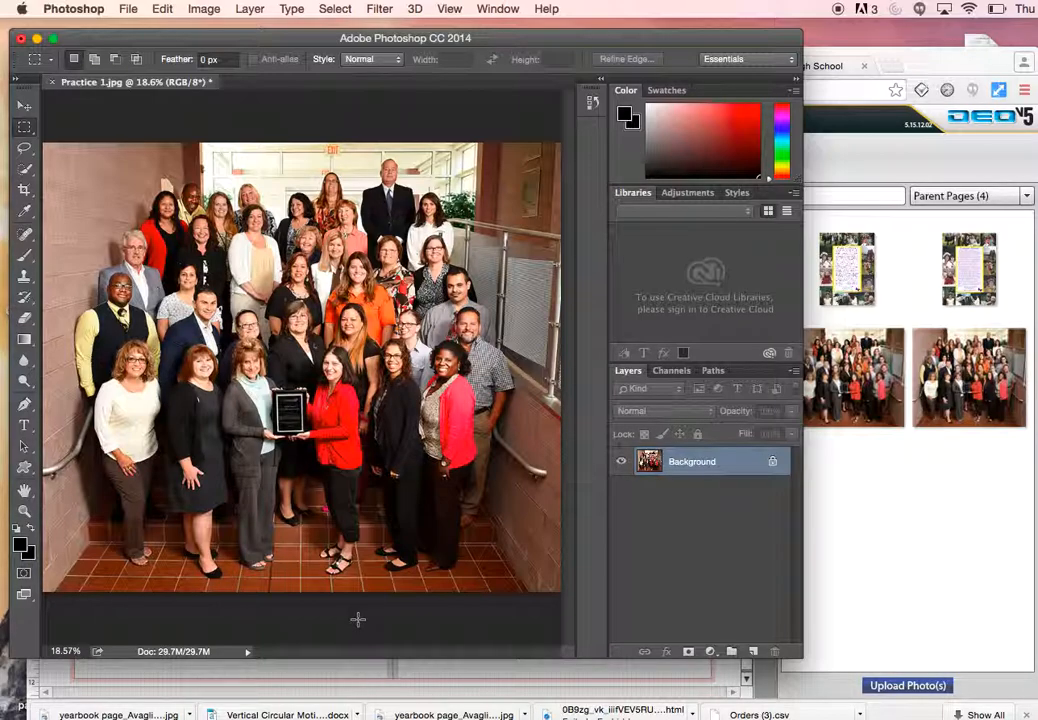
left_click(126, 9)
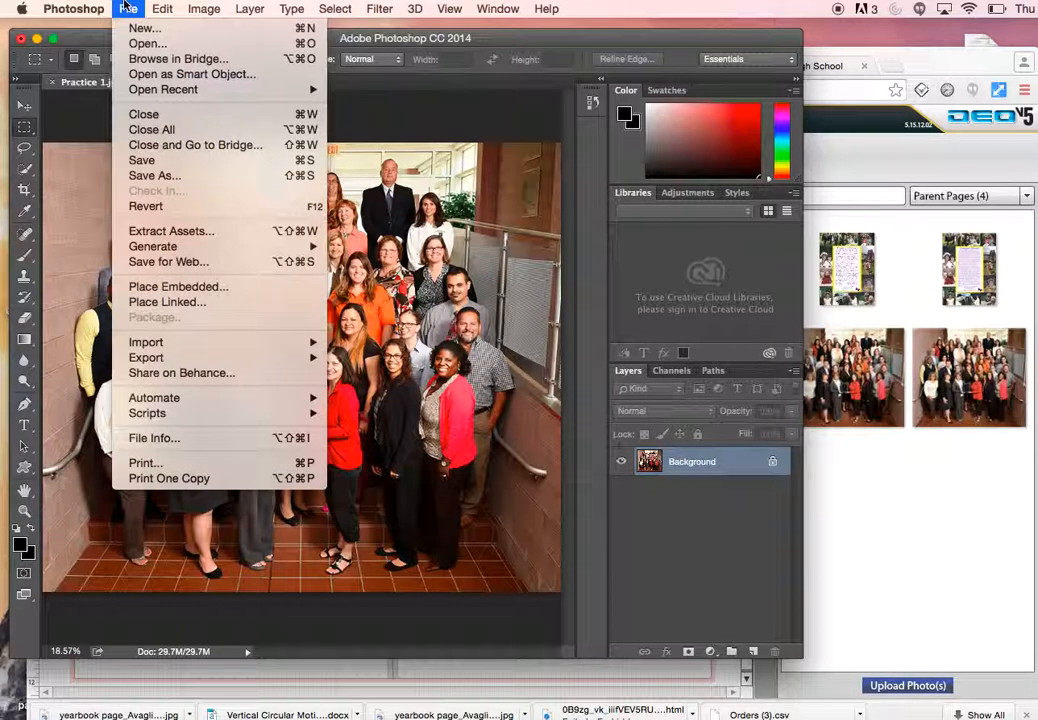
left_click(150, 177)
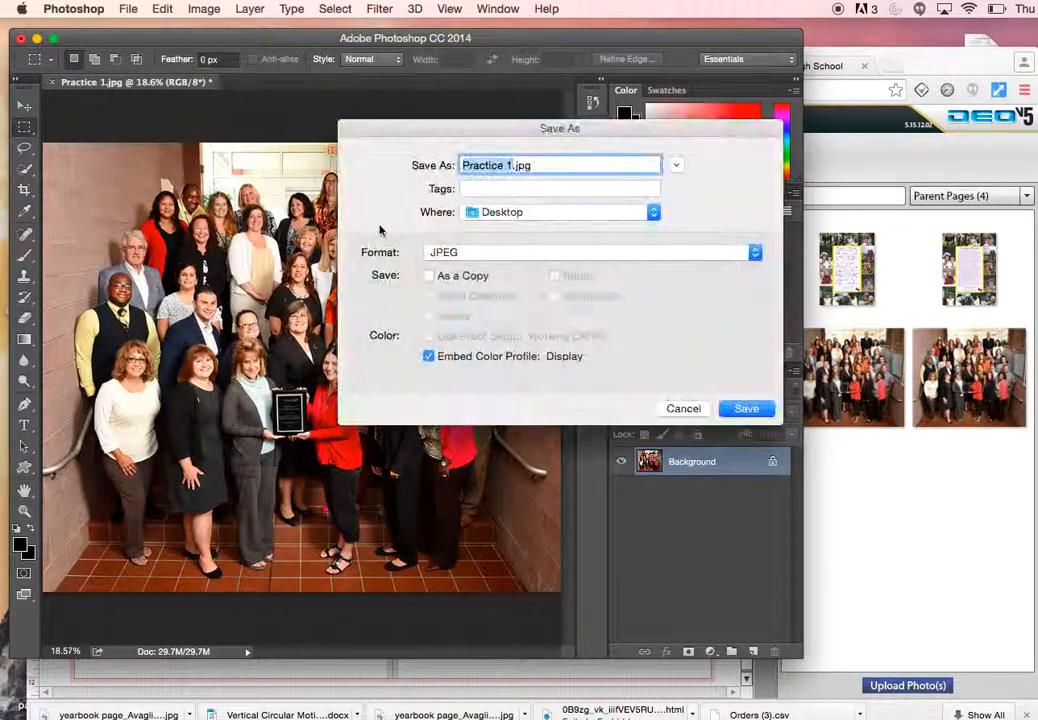
left_click(510, 168)
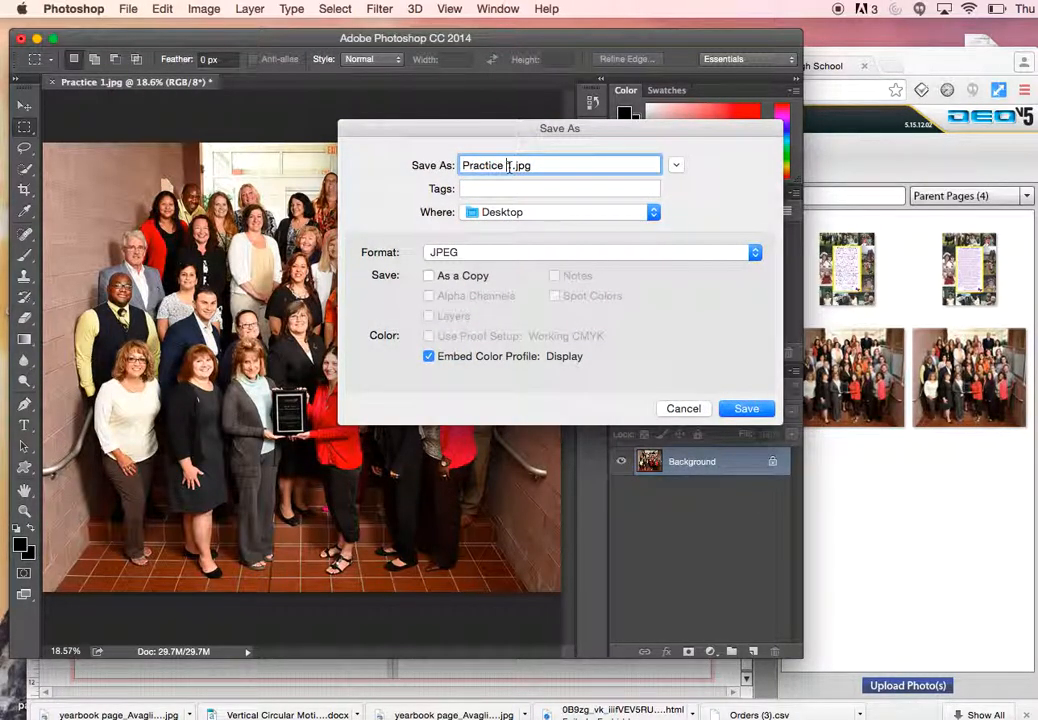
type("(High Resolution")
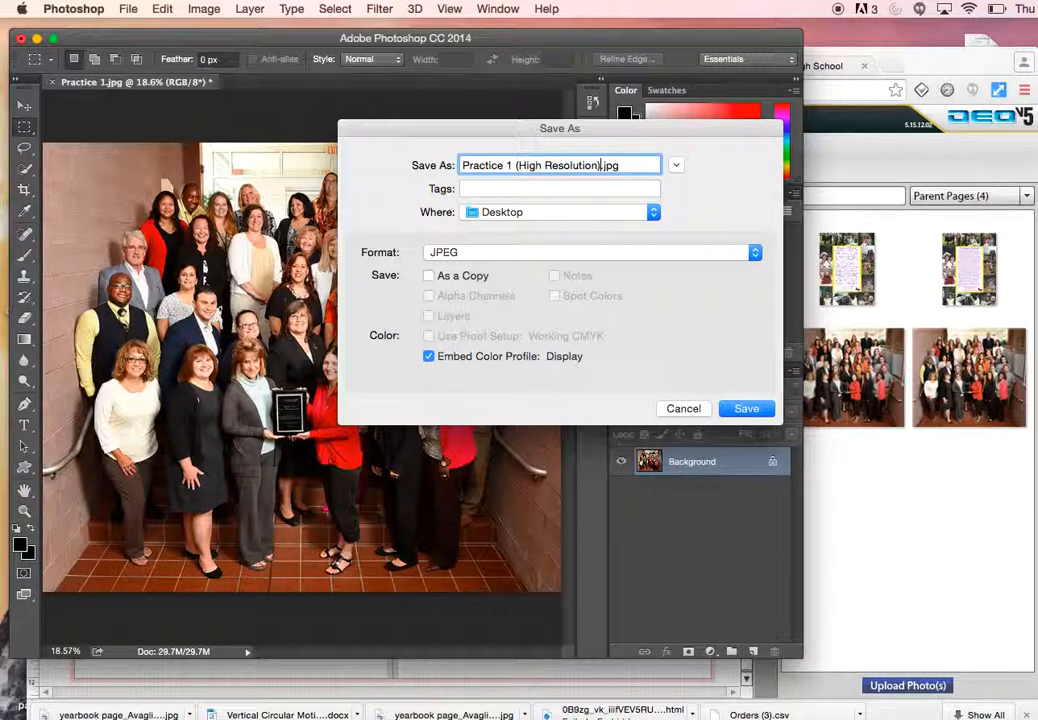
left_click(741, 409)
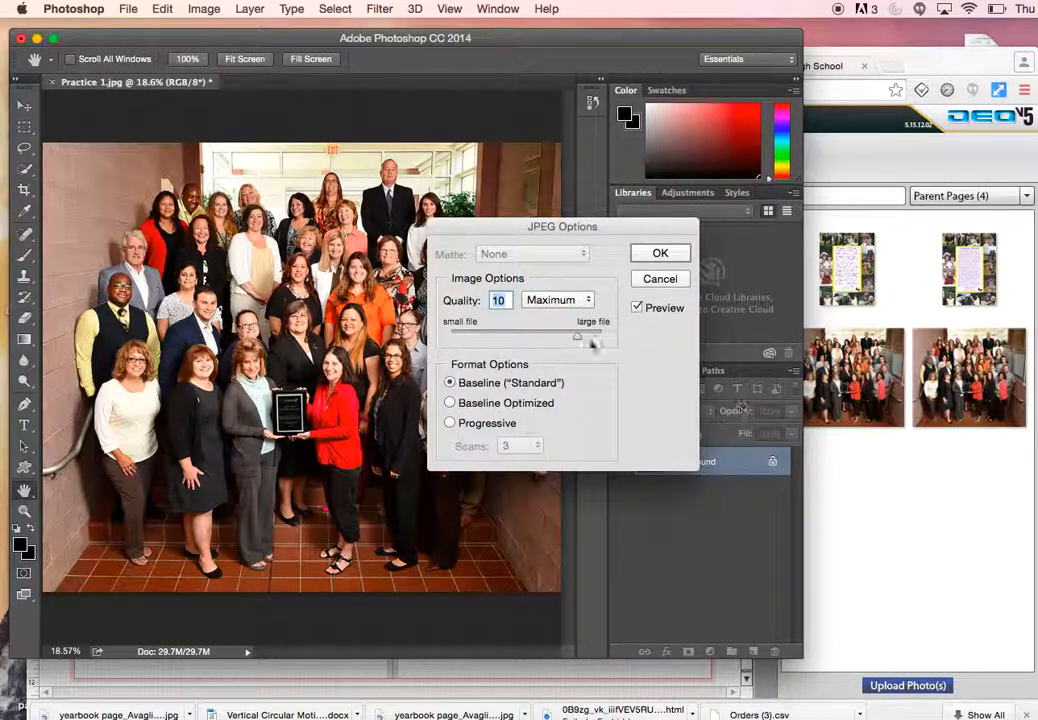
left_click(648, 257)
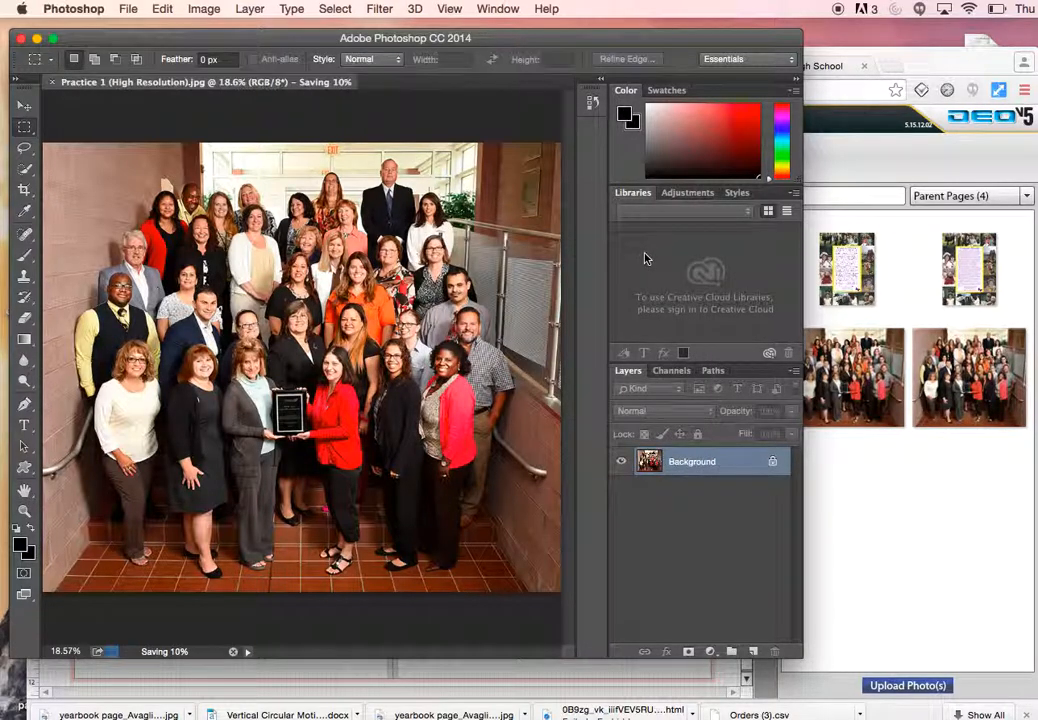
Switch to the DEO page editor in Chrome and upload Practice 1 (High Resolution).jpg from the Desktop to the Parent Pages folder.
left_click(938, 62)
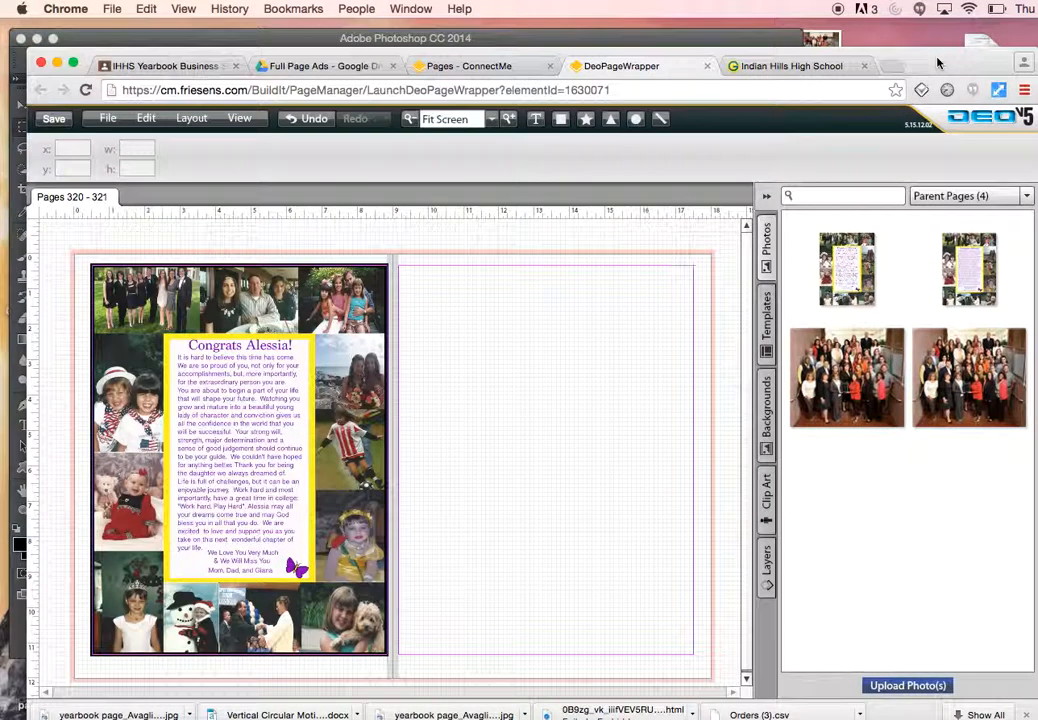
left_click(884, 690)
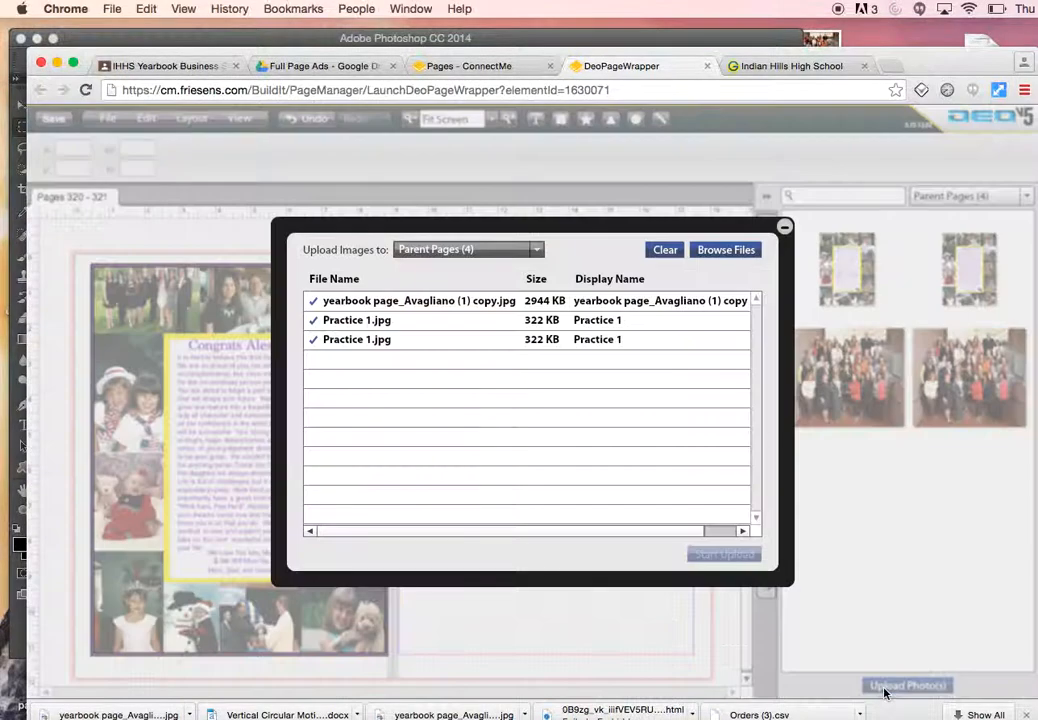
left_click(536, 252)
left_click(578, 265)
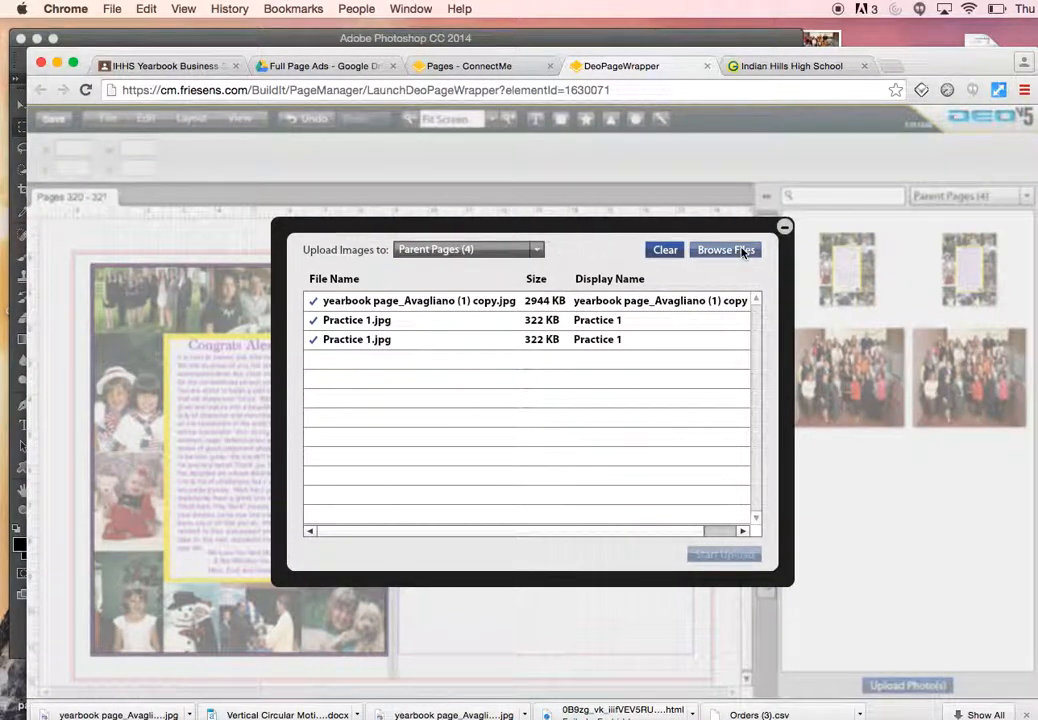
left_click(742, 252)
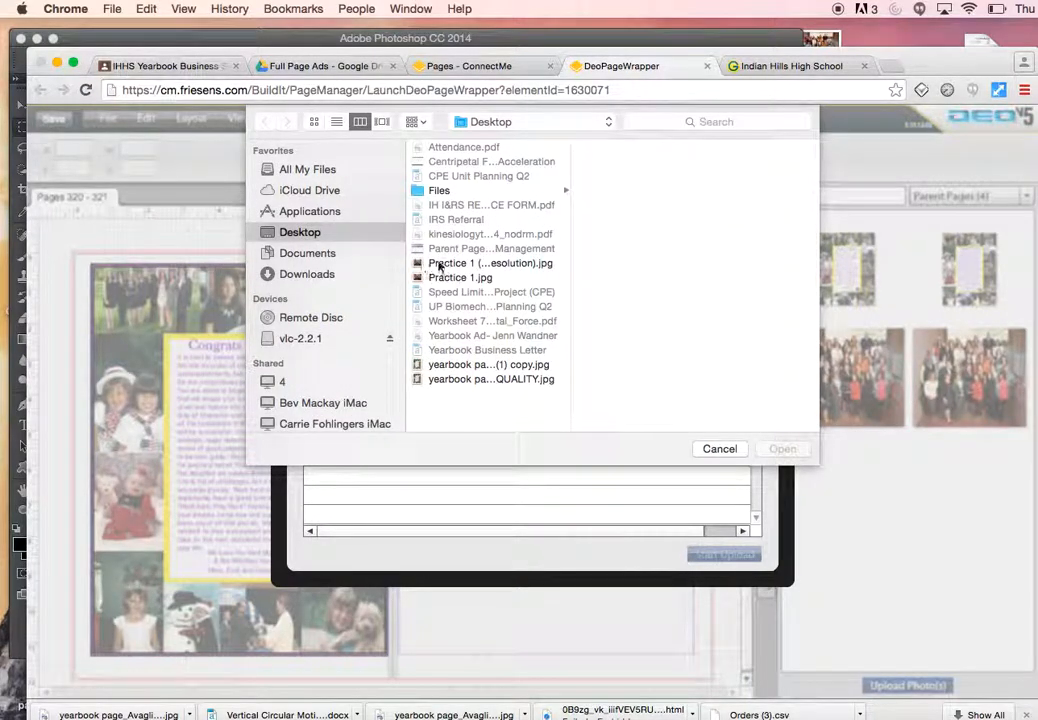
left_click(455, 277)
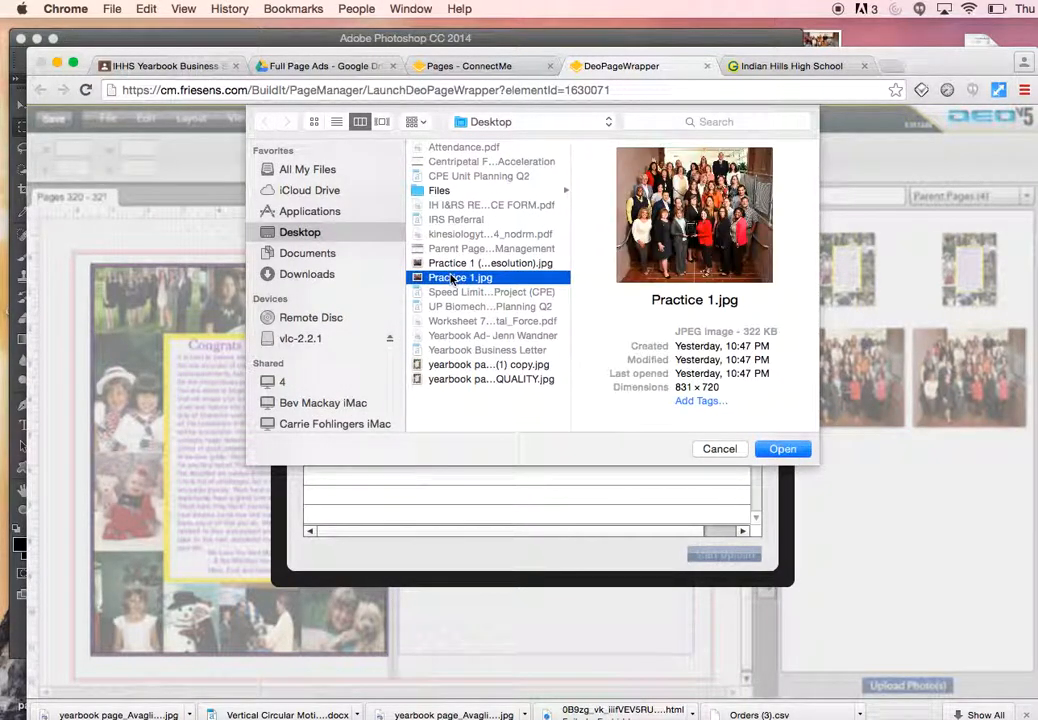
left_click(460, 264)
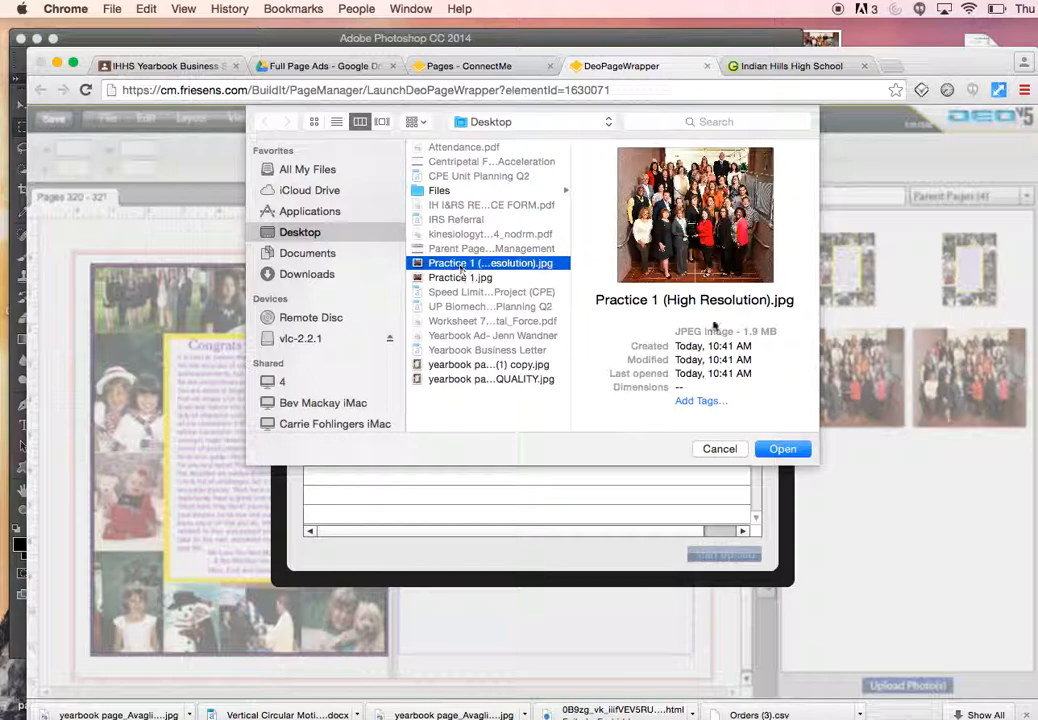
left_click(763, 451)
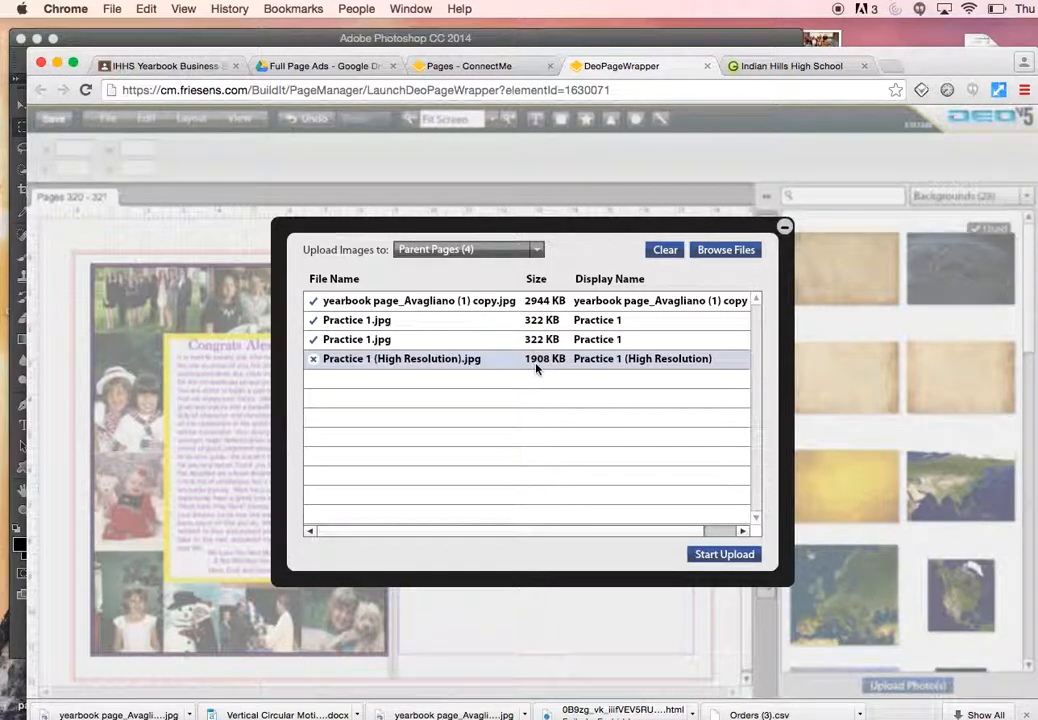
left_click(712, 557)
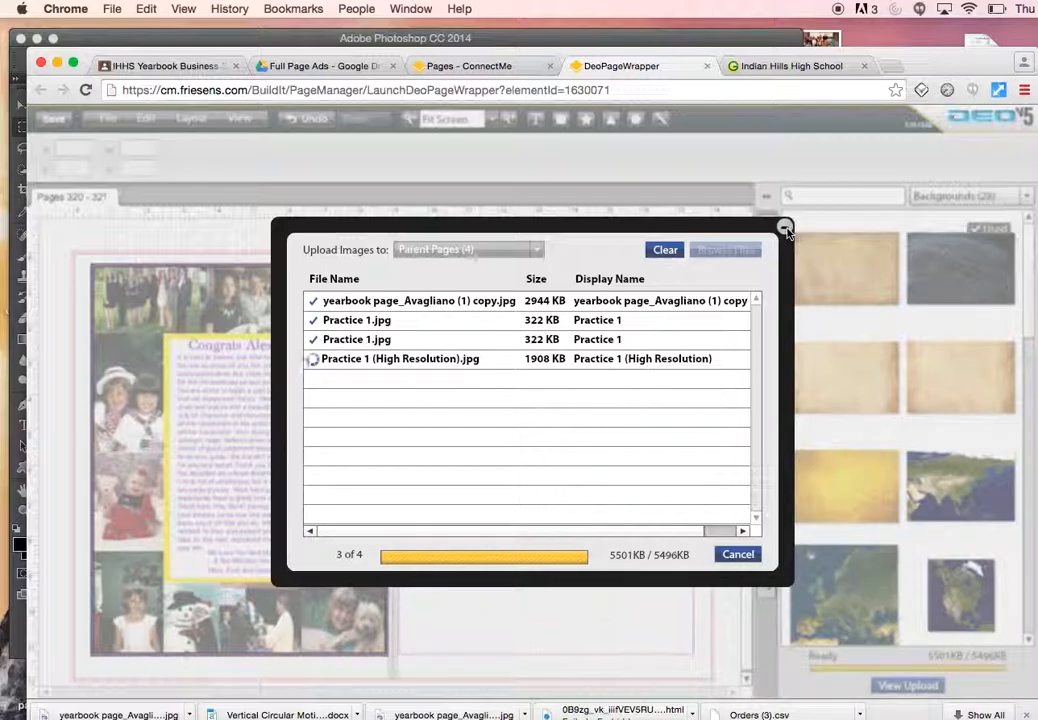
left_click(786, 227)
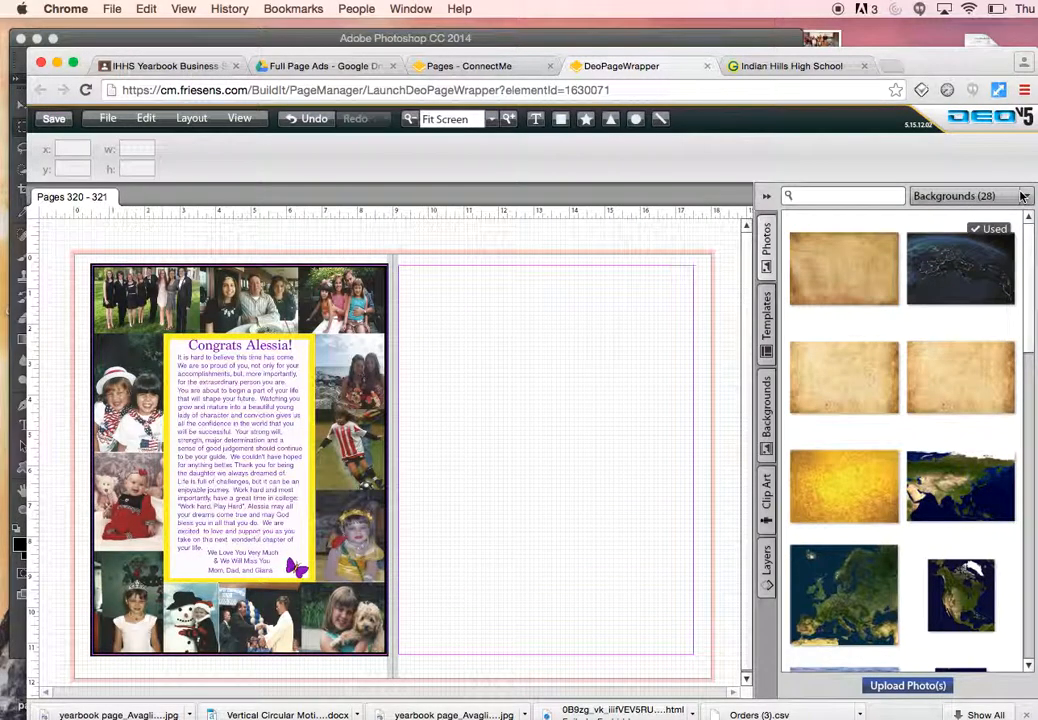
Show the Parent Pages photos and place Practice 1 (High Resolution) over the blank page at about x 6.12, y 0.75.
left_click(1030, 199)
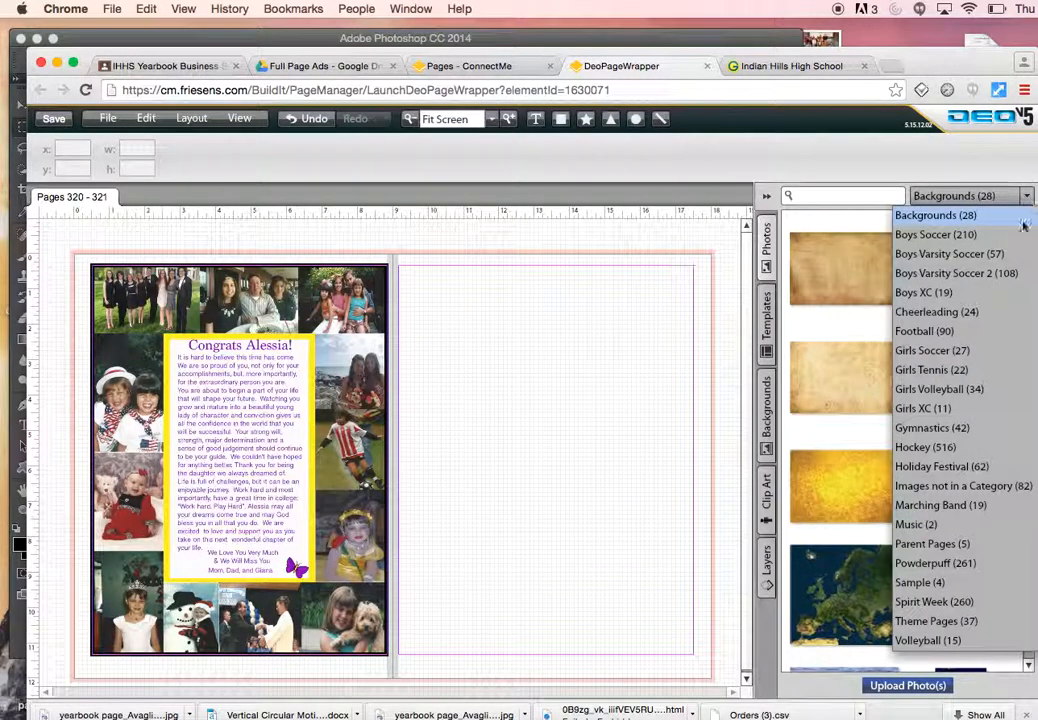
left_click(975, 548)
mouse_move(968, 397)
mouse_move(873, 478)
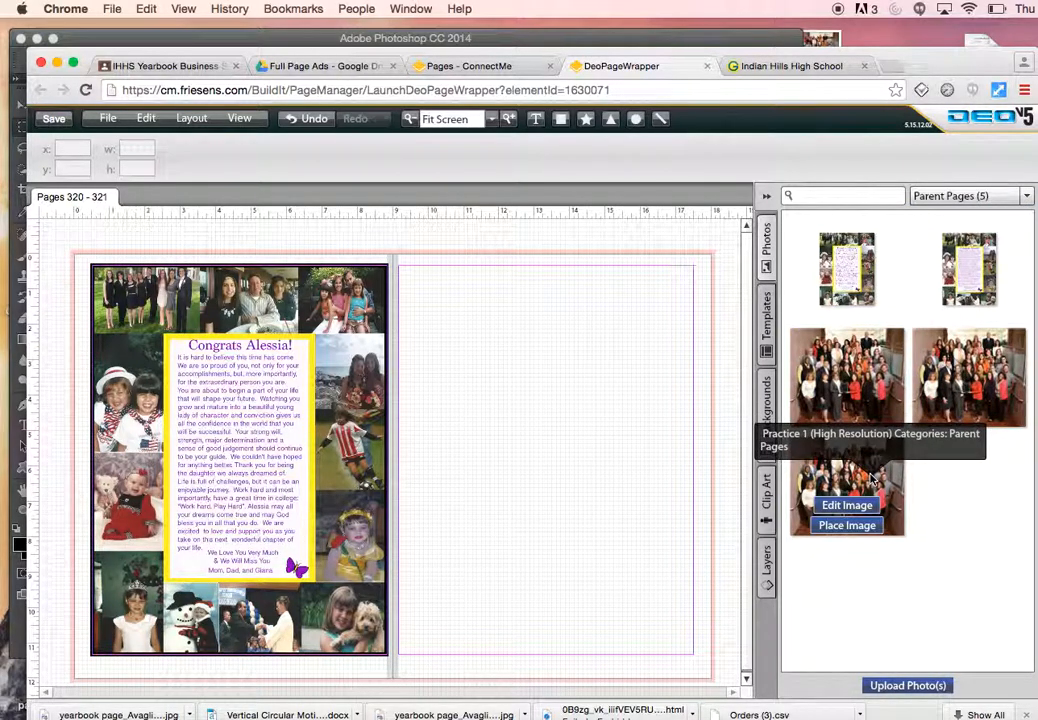
left_click_drag(873, 478, 539, 385)
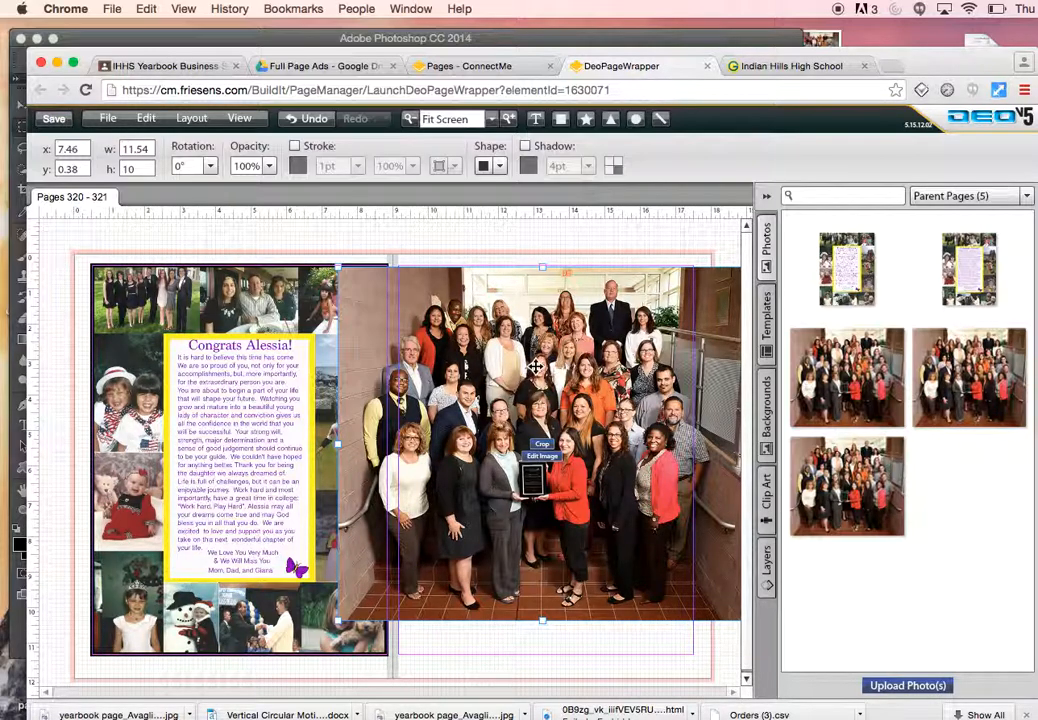
left_click_drag(533, 364, 488, 377)
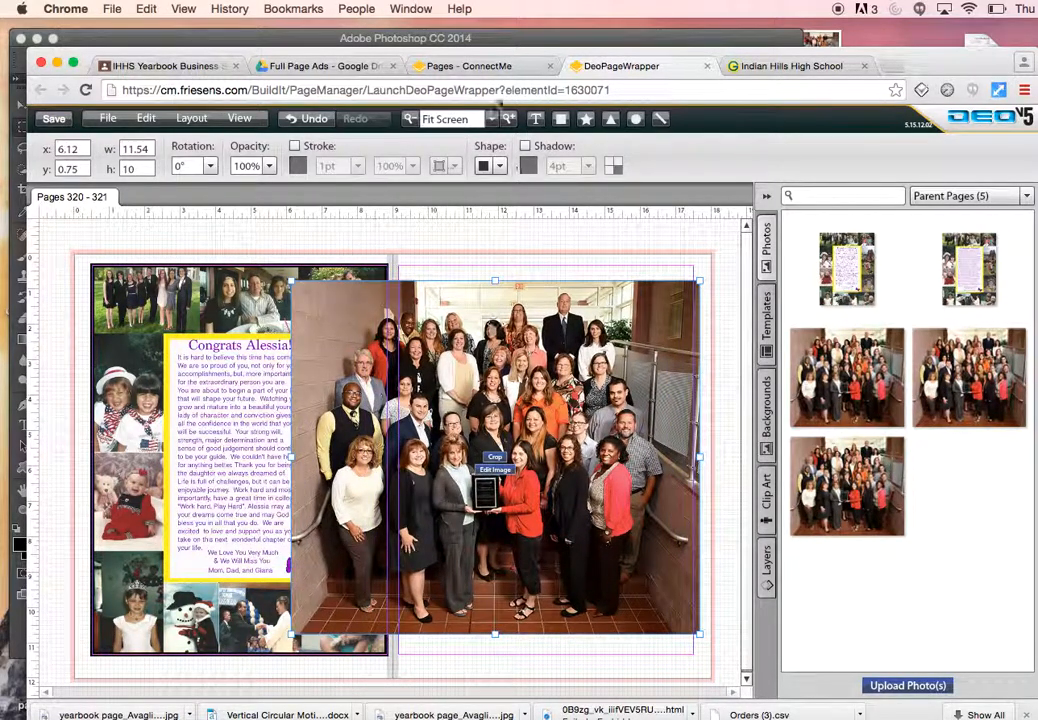
Move the placed high-resolution photo to about x 8.08, y 0.5 and delete it from the spread.
left_click(477, 38)
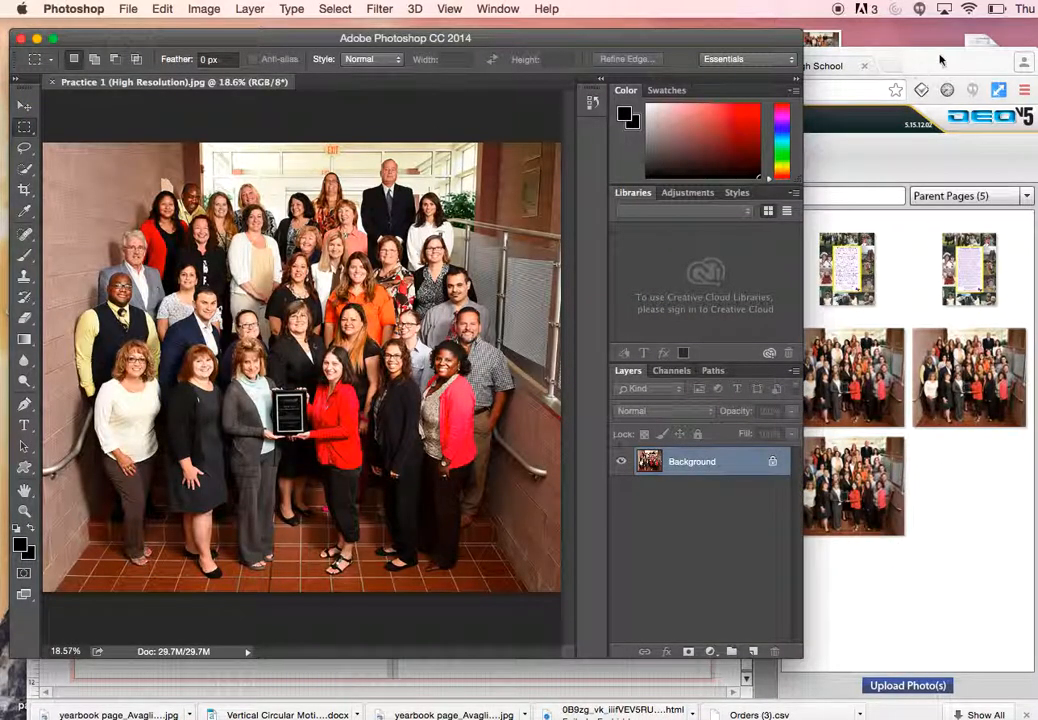
left_click(873, 121)
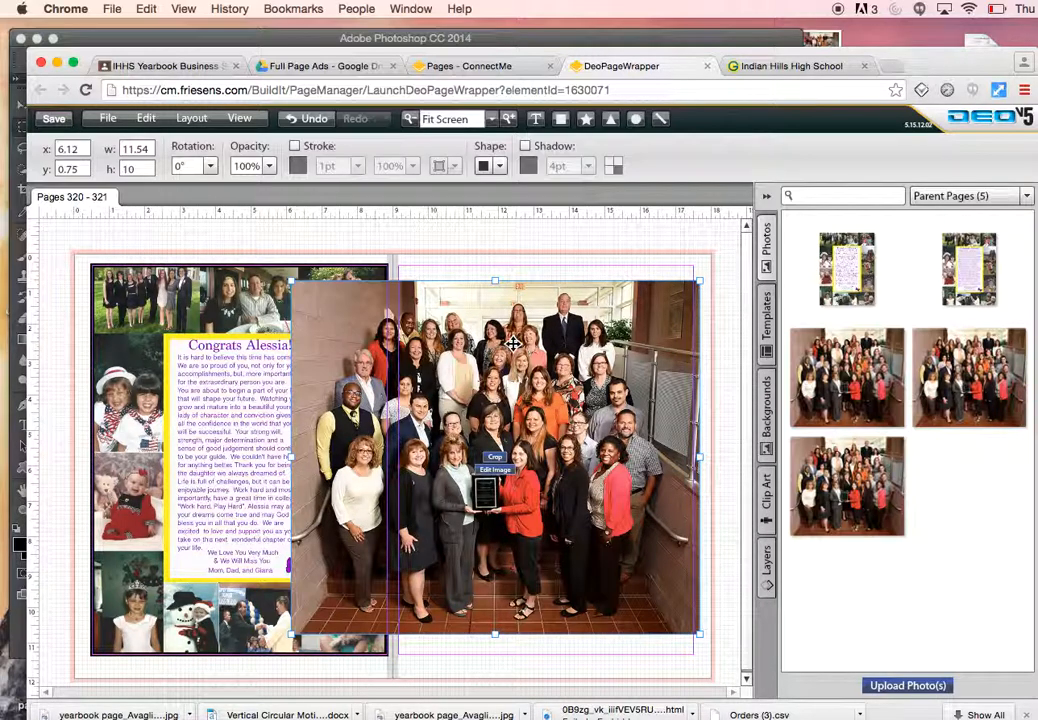
left_click_drag(483, 337, 548, 335)
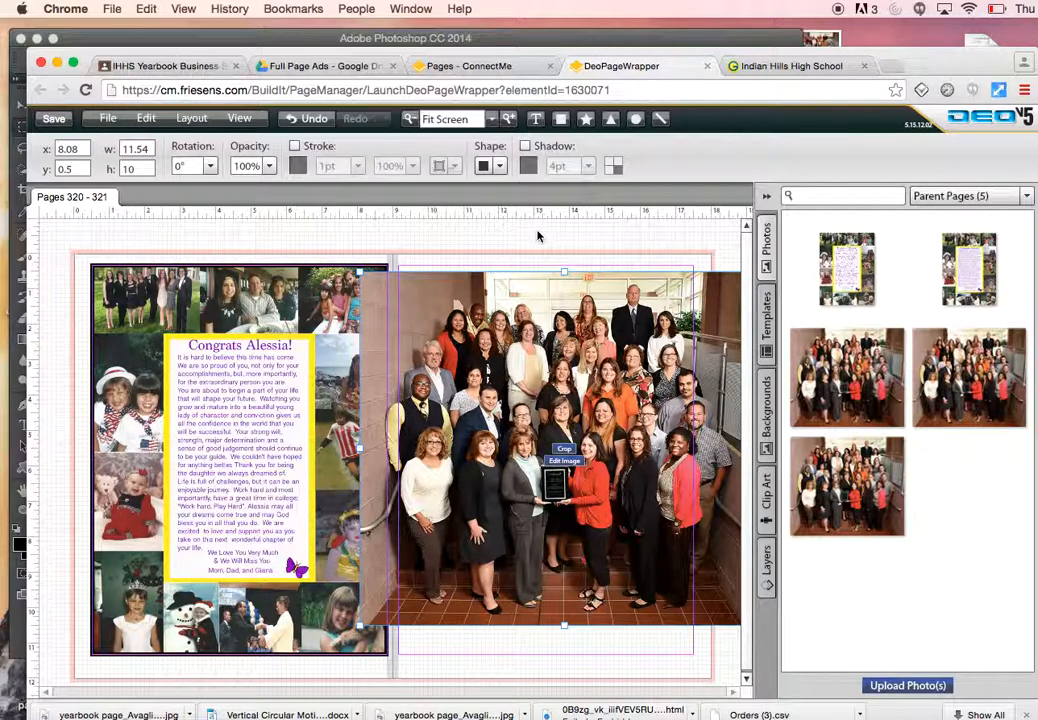
key("Delete")
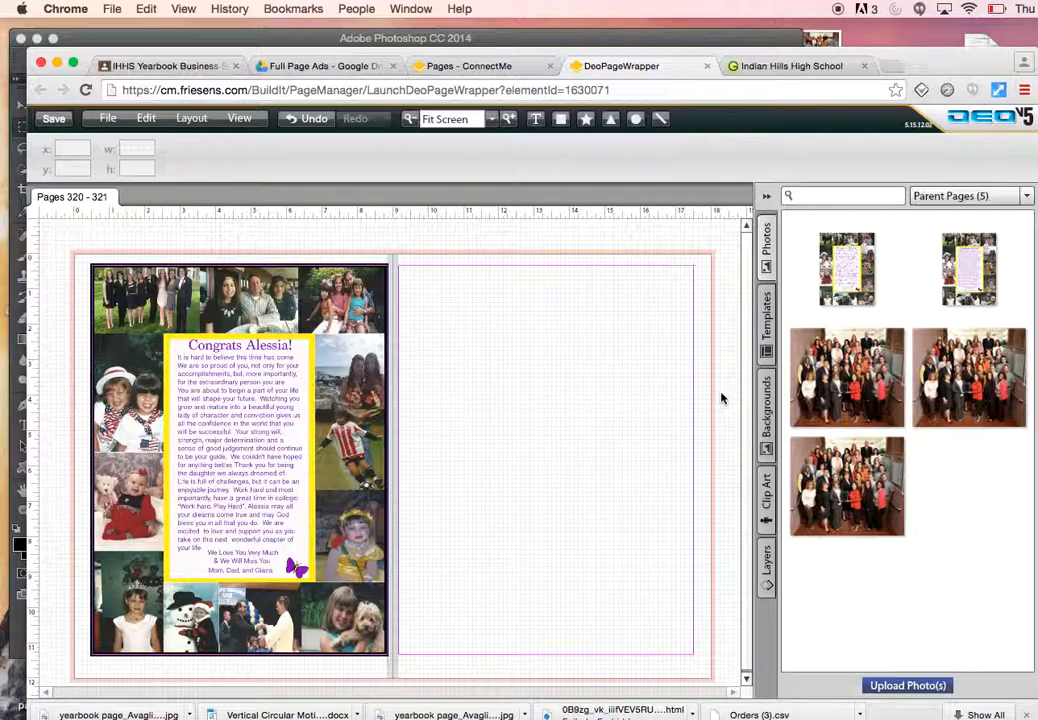
Switch to Photoshop and check the photo's dimensions and resolution in Image Size, leaving the settings as they are.
left_click(555, 38)
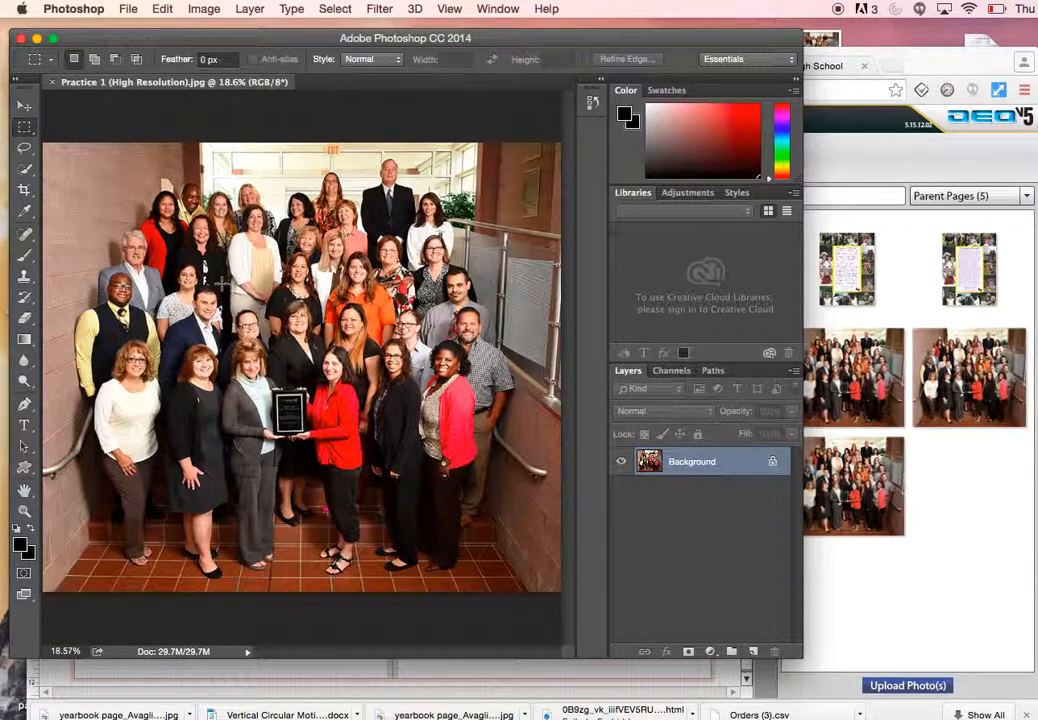
left_click(204, 8)
left_click(230, 132)
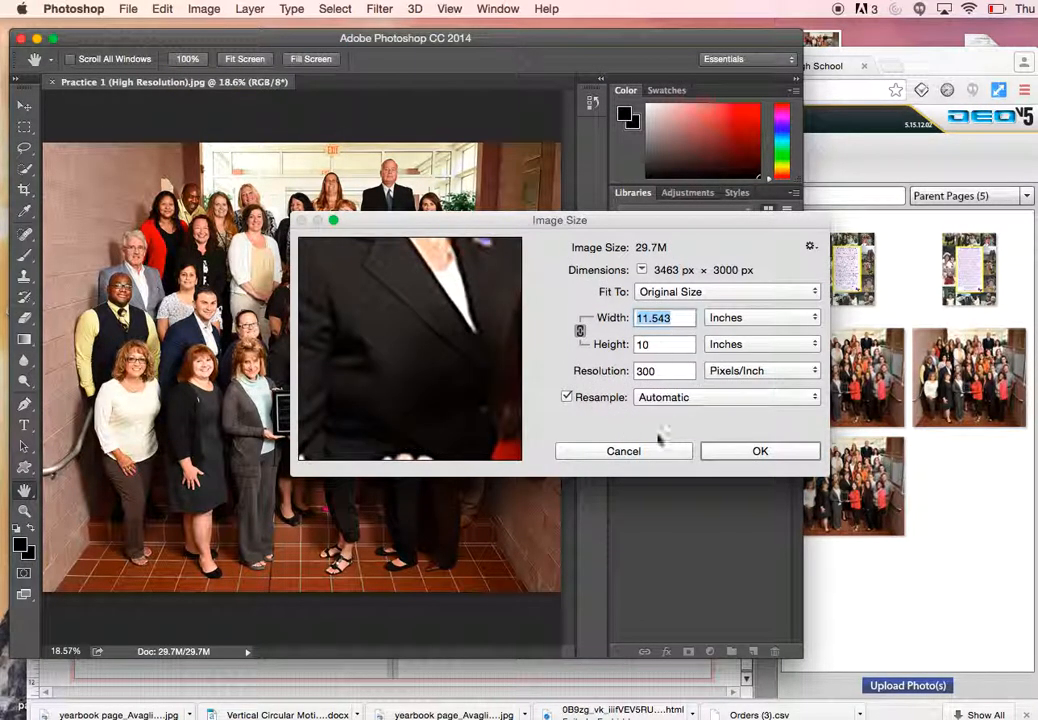
left_click(623, 453)
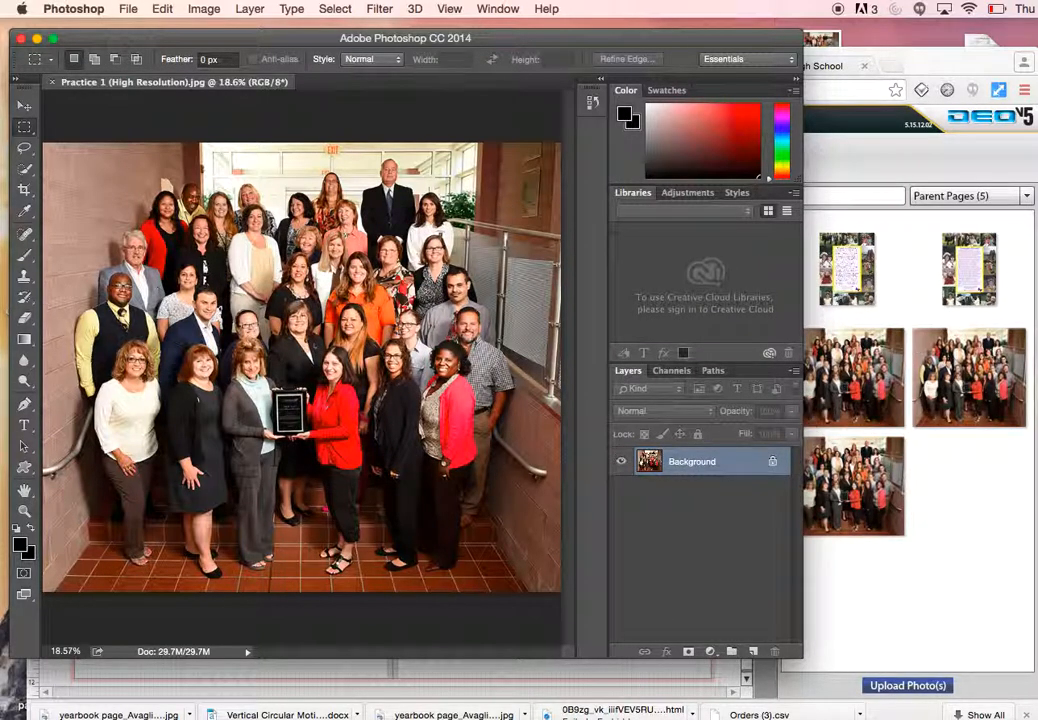
key("ctrl+super+Escape")
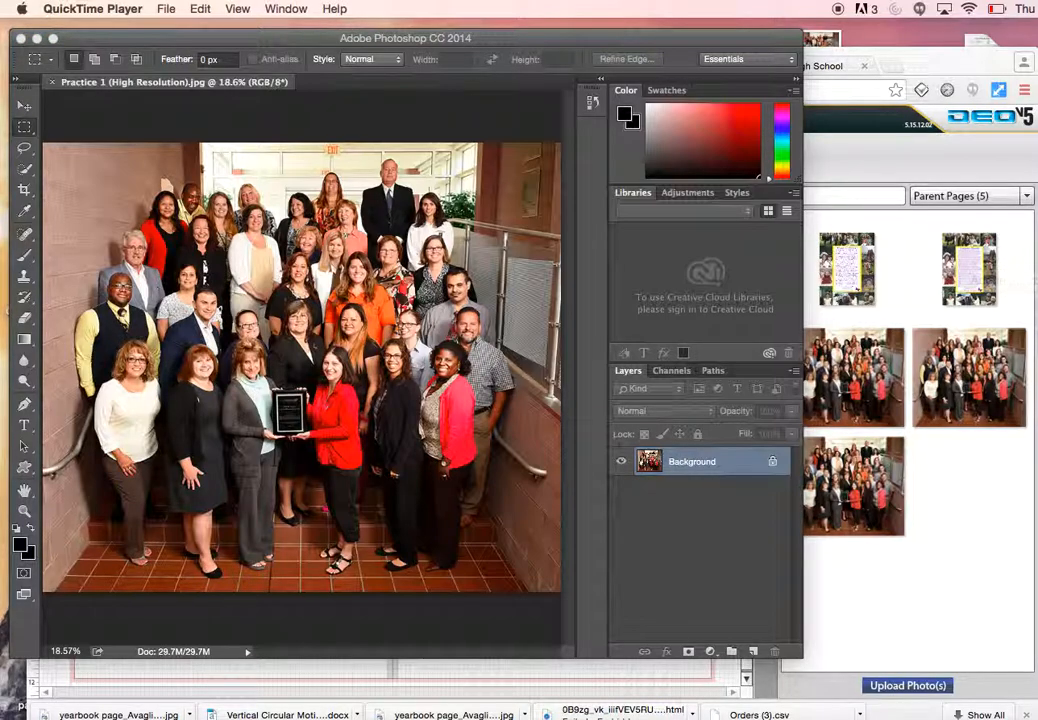